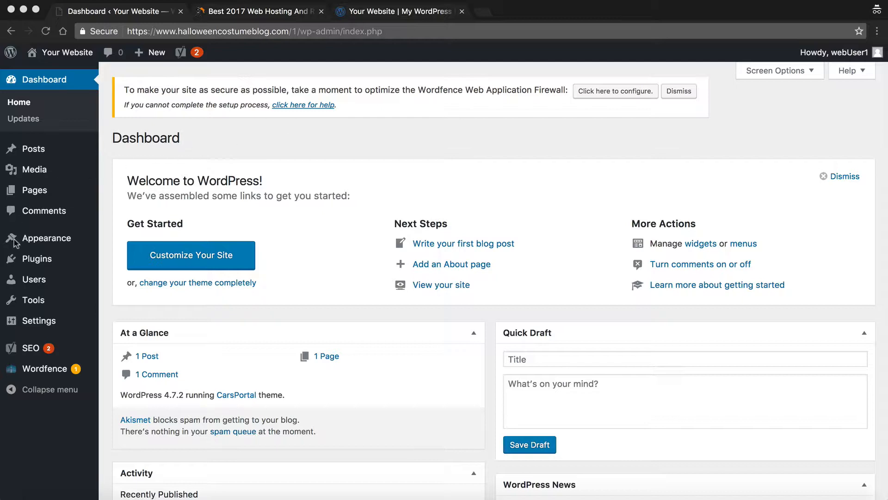
Open the General settings and compare the Site Title and Tagline with how they appear on the live website.
{"action": "left_click", "coordinate": [55, 320]}
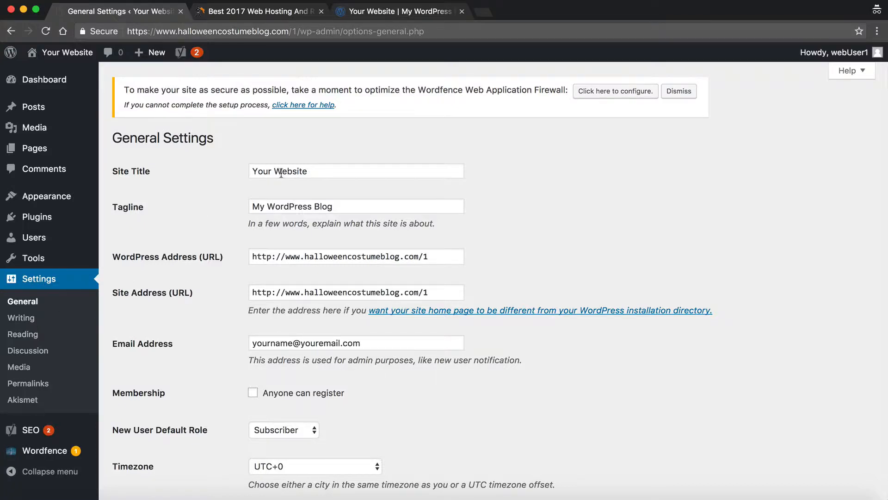
{"action": "left_click_drag", "start_coordinate": [309, 171], "coordinate": [246, 159]}
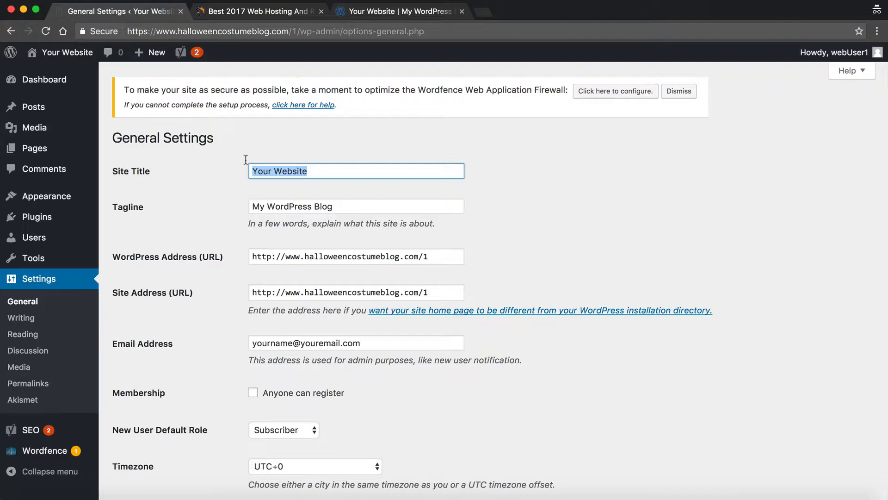
{"action": "left_click", "coordinate": [376, 14]}
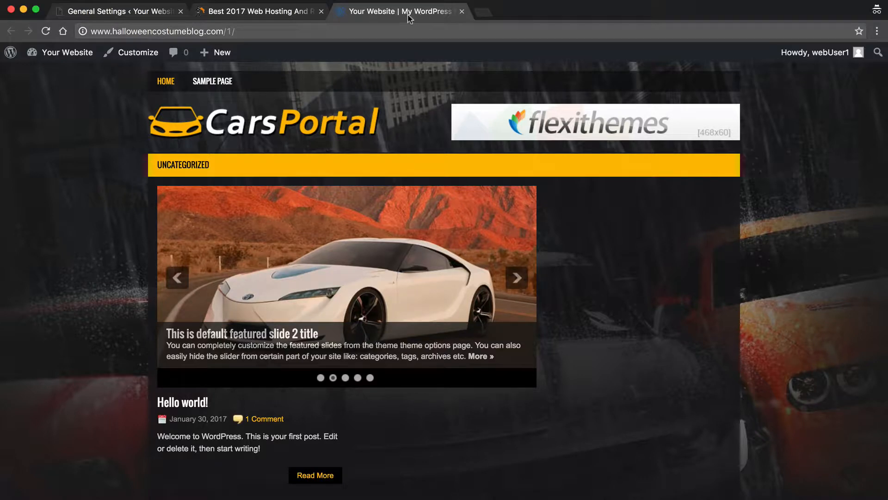
{"action": "left_click", "coordinate": [95, 12]}
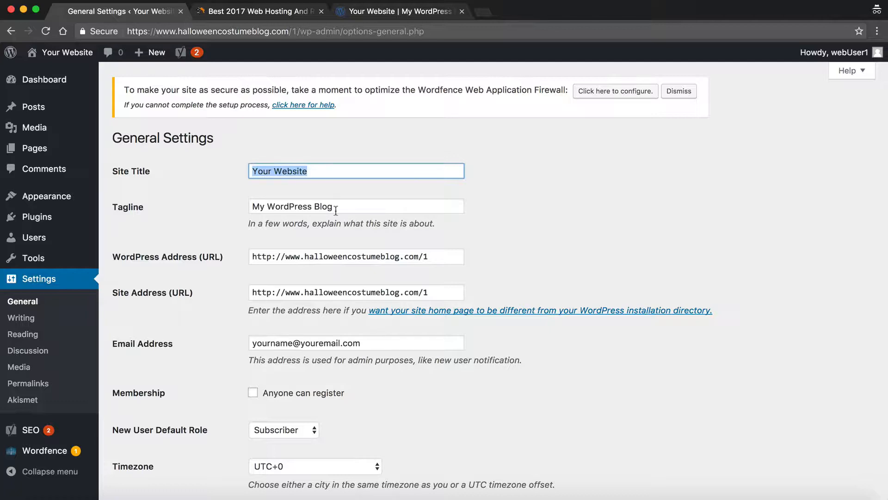
{"action": "key", "text": "Tab"}
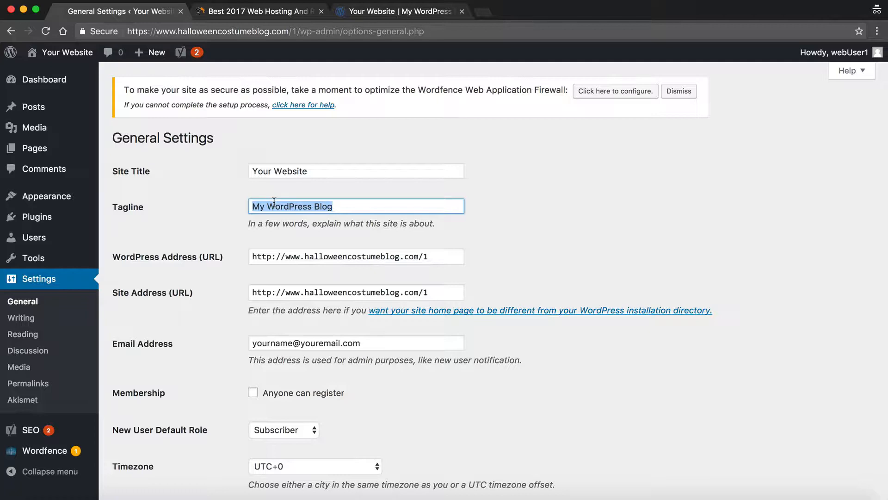
{"action": "left_click", "coordinate": [399, 254]}
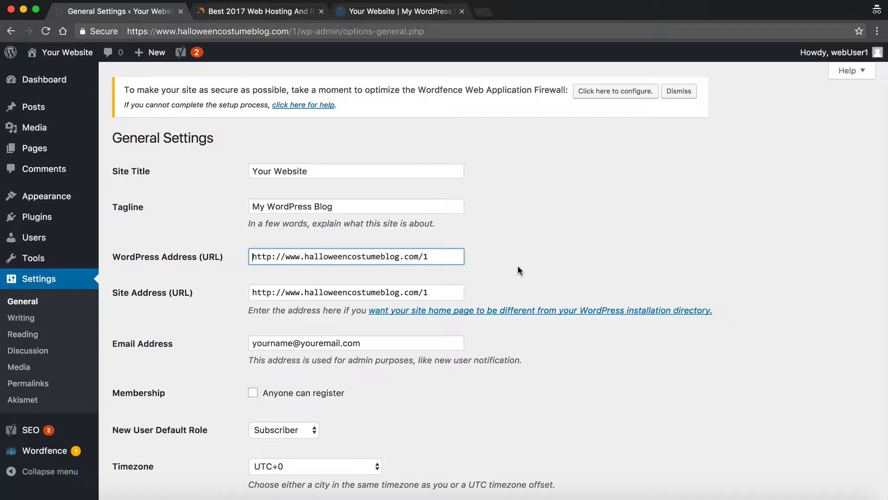
{"action": "triple_click", "coordinate": [447, 259]}
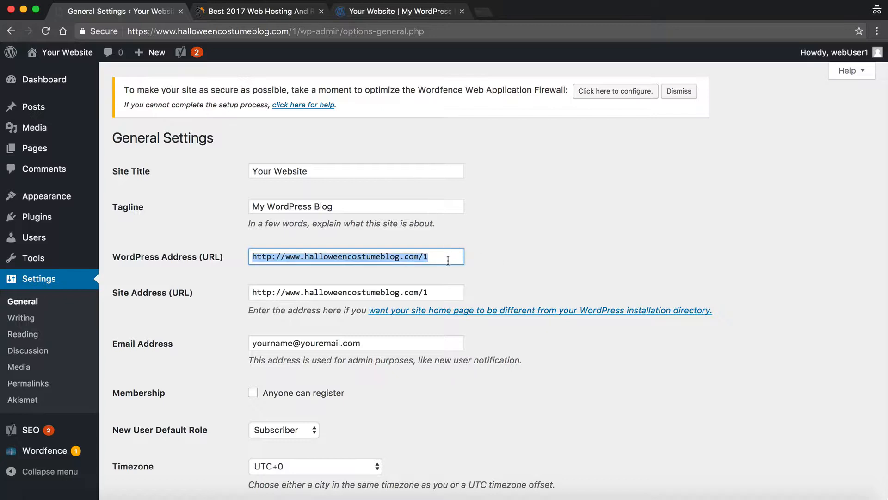
{"action": "left_click", "coordinate": [535, 236]}
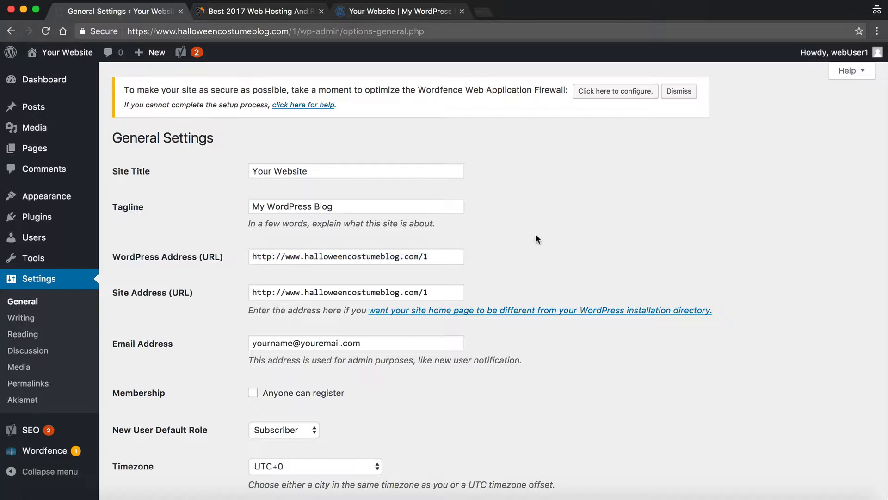
{"action": "left_click", "coordinate": [274, 256]}
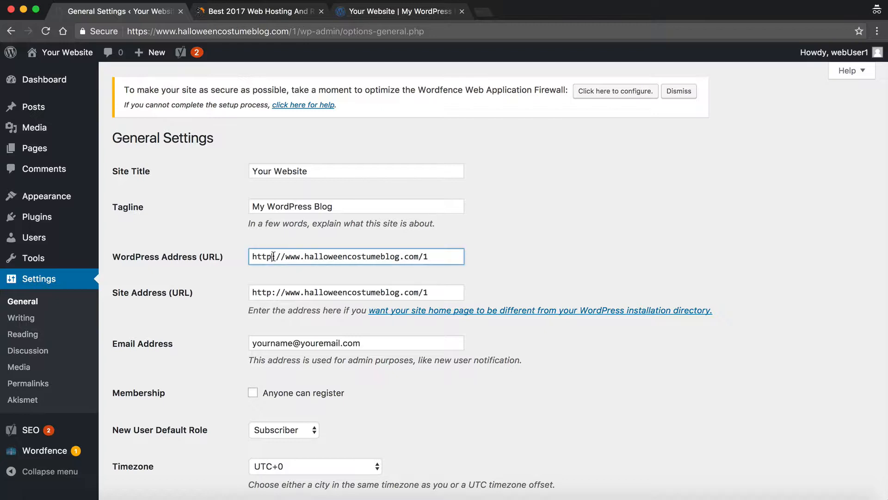
{"action": "type", "text": "s"}
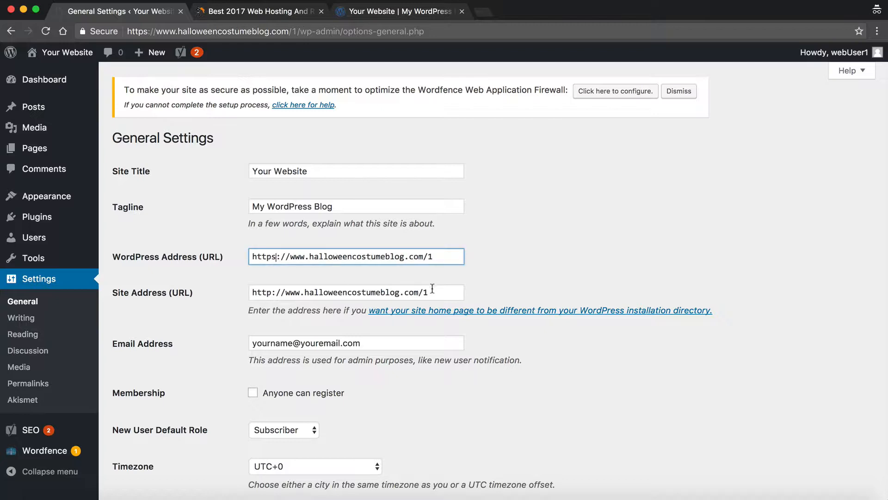
{"action": "left_click", "coordinate": [276, 292]}
{"action": "type", "text": "s"}
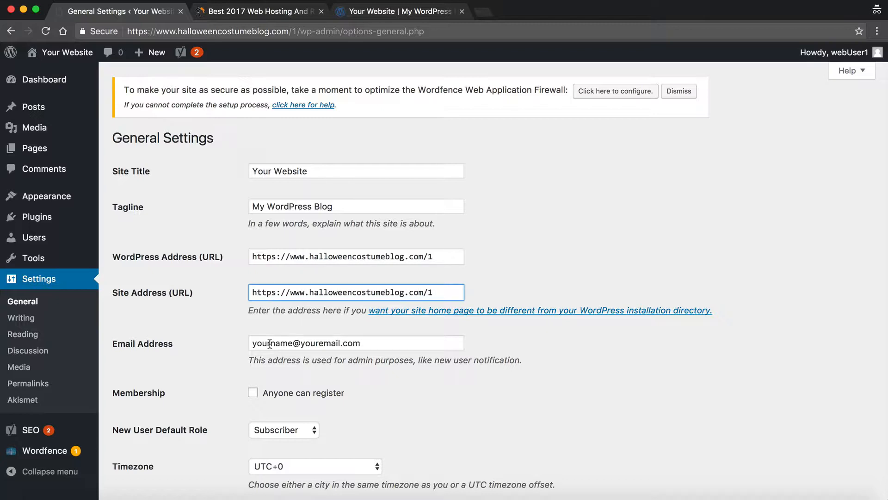
{"action": "double_click", "coordinate": [261, 293]}
{"action": "left_click", "coordinate": [309, 292]}
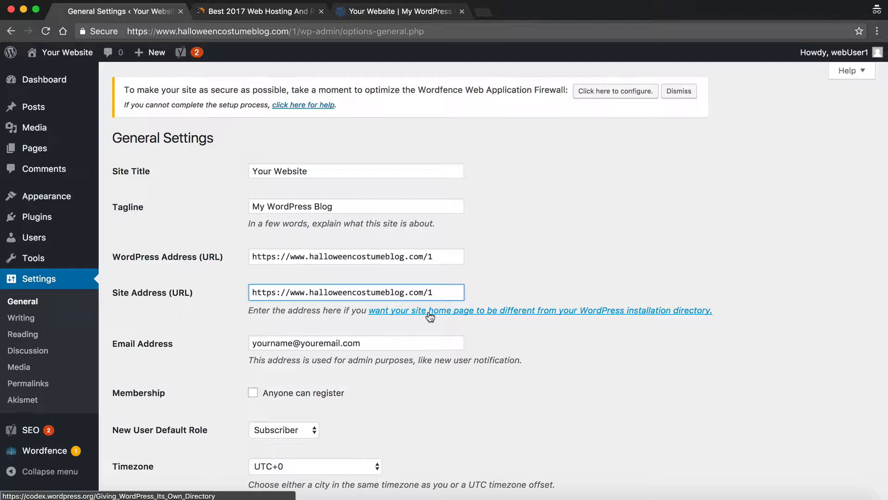
Review the Email Address setting used for admin notifications.
{"action": "scroll", "coordinate": [67, 336], "scroll_direction": "down", "scroll_amount": 5}
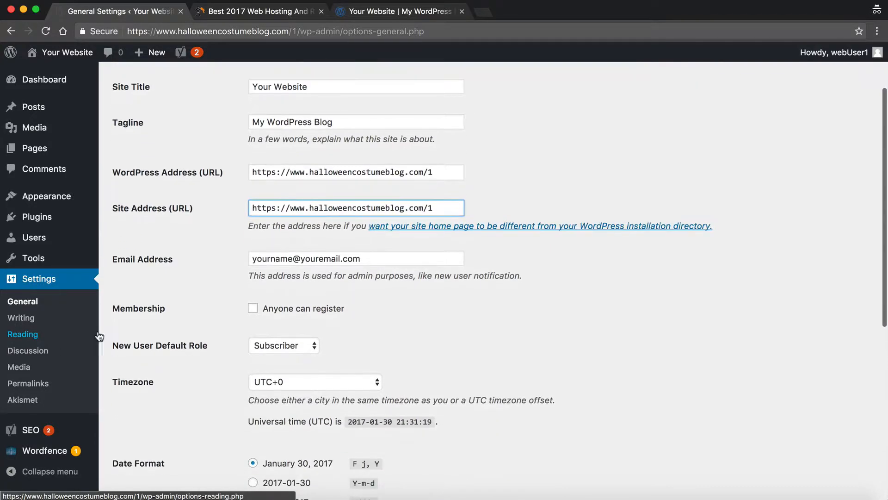
{"action": "key", "text": "Tab"}
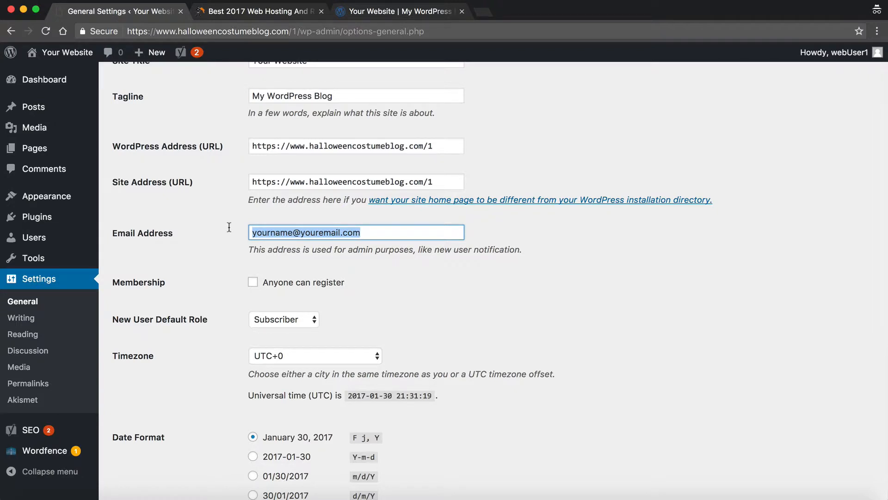
{"action": "left_click_drag", "start_coordinate": [250, 232], "coordinate": [121, 205]}
{"action": "left_click", "coordinate": [361, 234]}
{"action": "scroll", "coordinate": [159, 245], "scroll_direction": "down", "scroll_amount": 3}
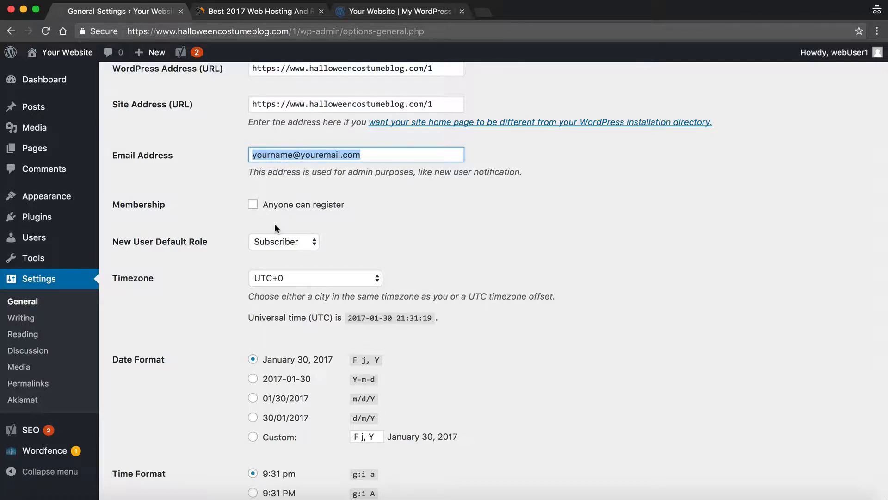
Examine the available New User Default Role and Timezone options without changing the selections.
{"action": "scroll", "coordinate": [248, 237], "scroll_direction": "down", "scroll_amount": 3}
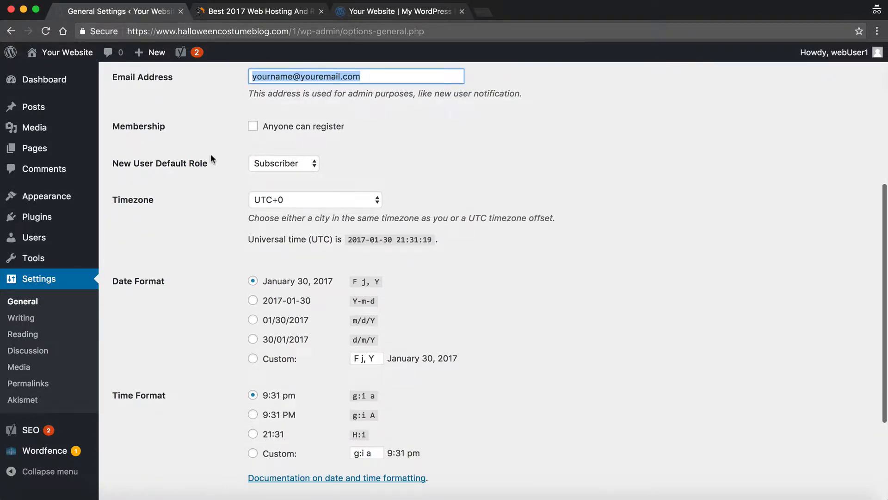
{"action": "left_click", "coordinate": [259, 164]}
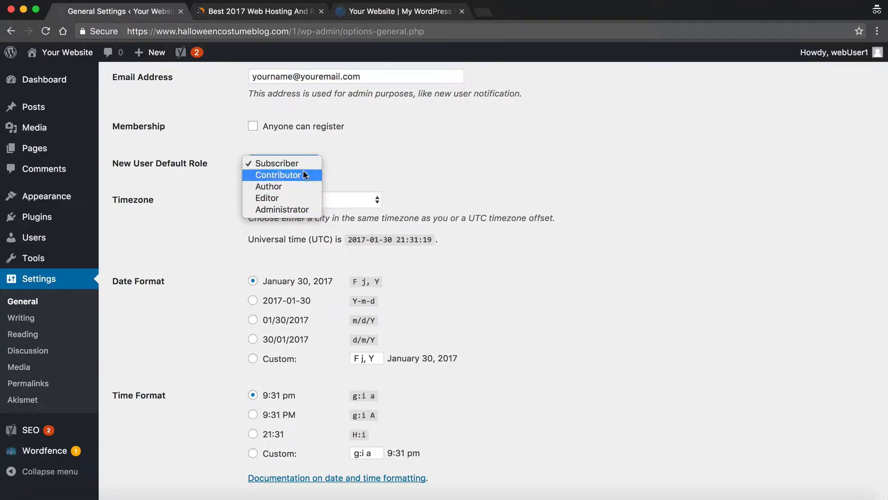
{"action": "left_click", "coordinate": [385, 143]}
{"action": "left_click", "coordinate": [276, 143]}
{"action": "scroll", "coordinate": [276, 144], "scroll_direction": "down", "scroll_amount": 2}
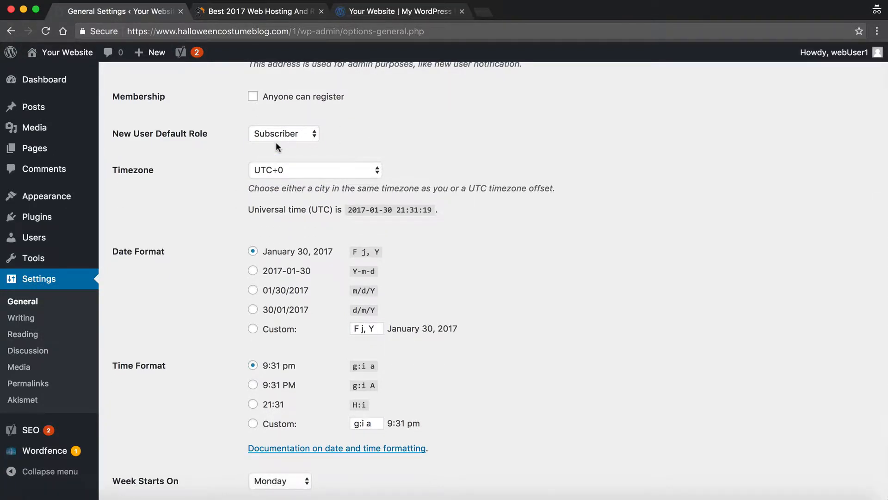
{"action": "left_click", "coordinate": [275, 170]}
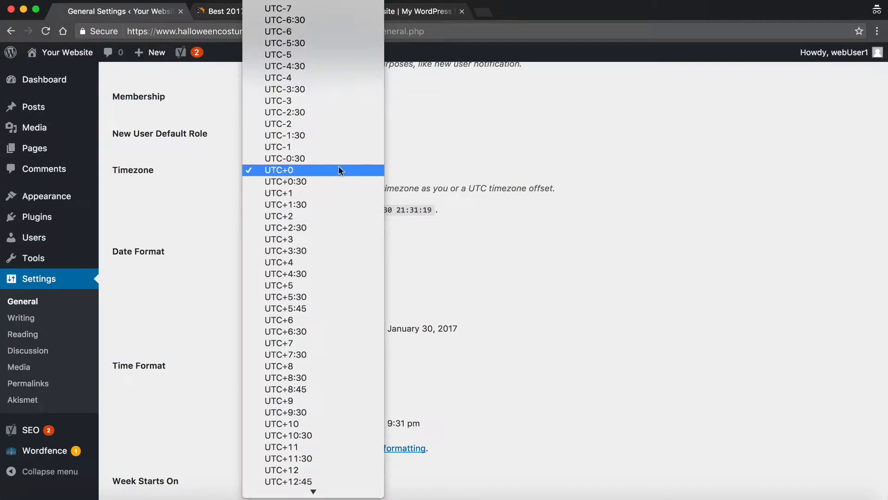
{"action": "left_click", "coordinate": [180, 190]}
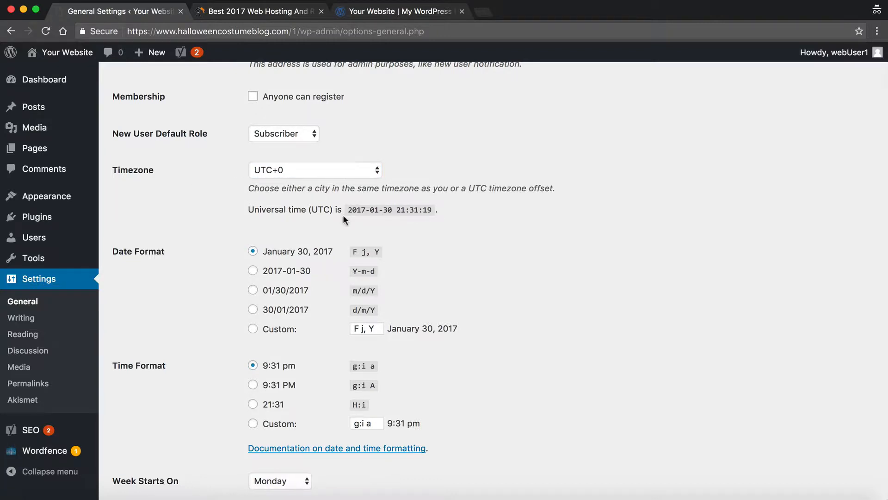
Review the date and time formats and check the available Week Starts On and Site Language options.
{"action": "scroll", "coordinate": [363, 212], "scroll_direction": "down", "scroll_amount": 2}
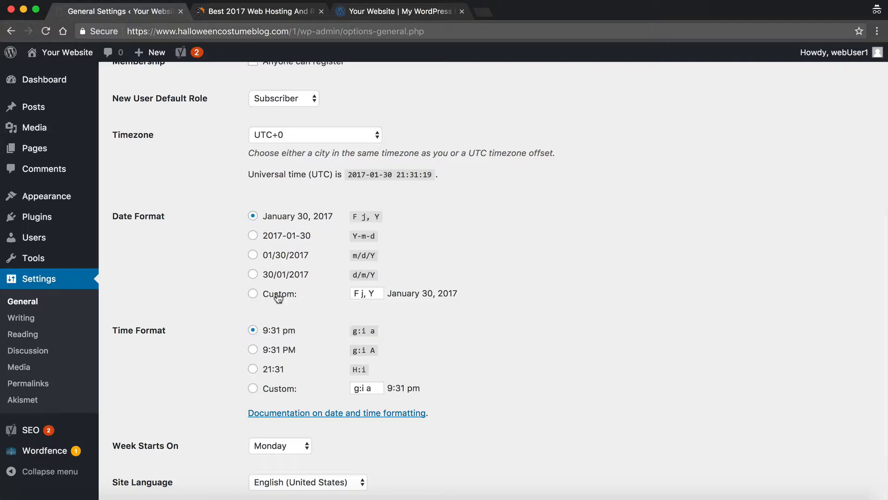
{"action": "scroll", "coordinate": [301, 237], "scroll_direction": "down", "scroll_amount": 3}
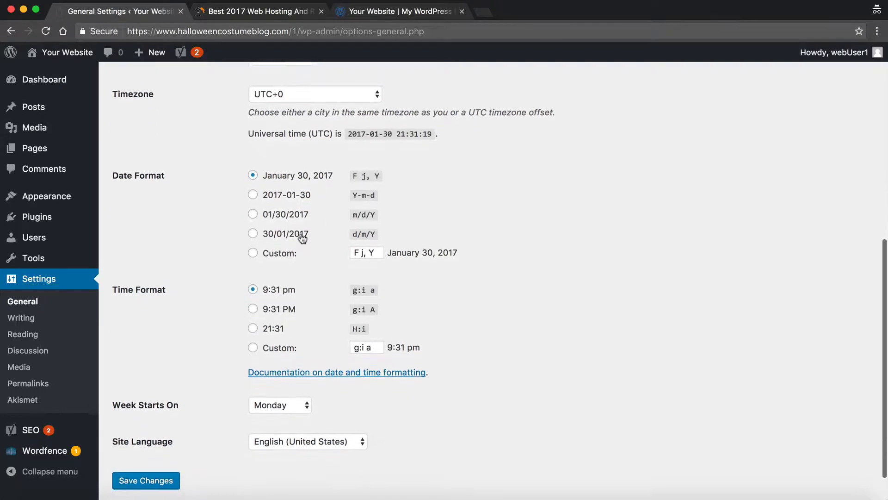
{"action": "scroll", "coordinate": [302, 236], "scroll_direction": "down", "scroll_amount": 1}
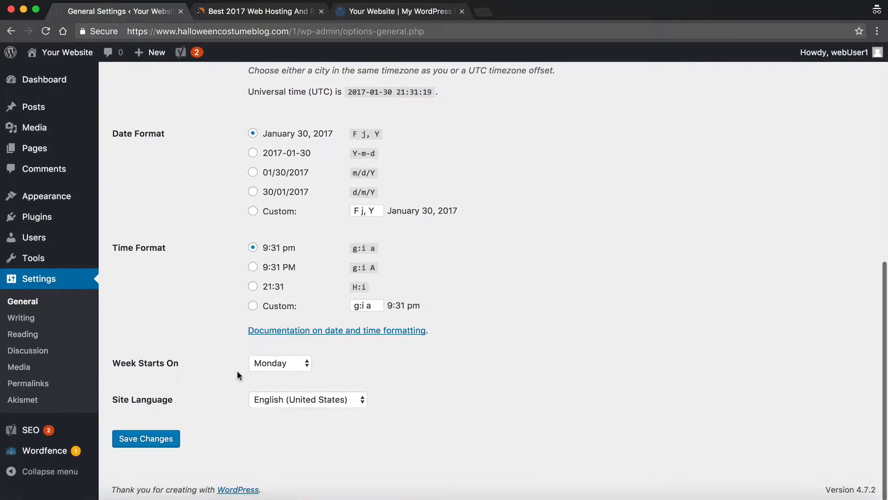
{"action": "left_click", "coordinate": [254, 366]}
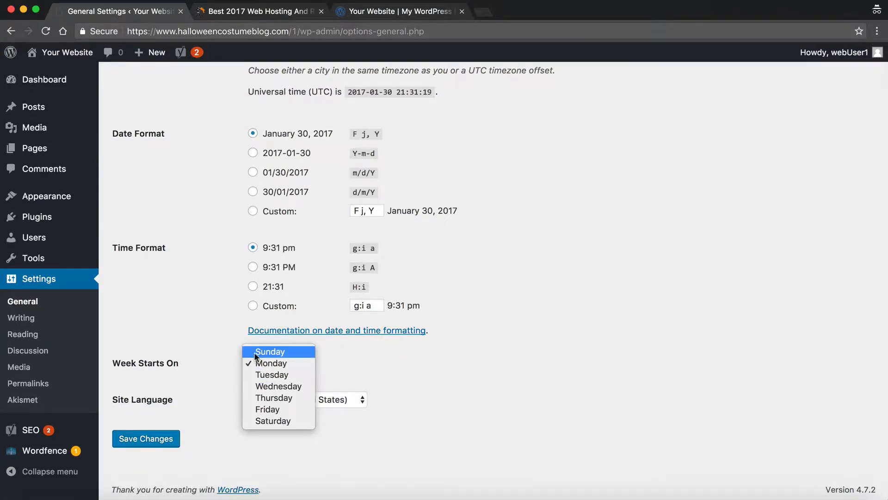
{"action": "left_click", "coordinate": [161, 358]}
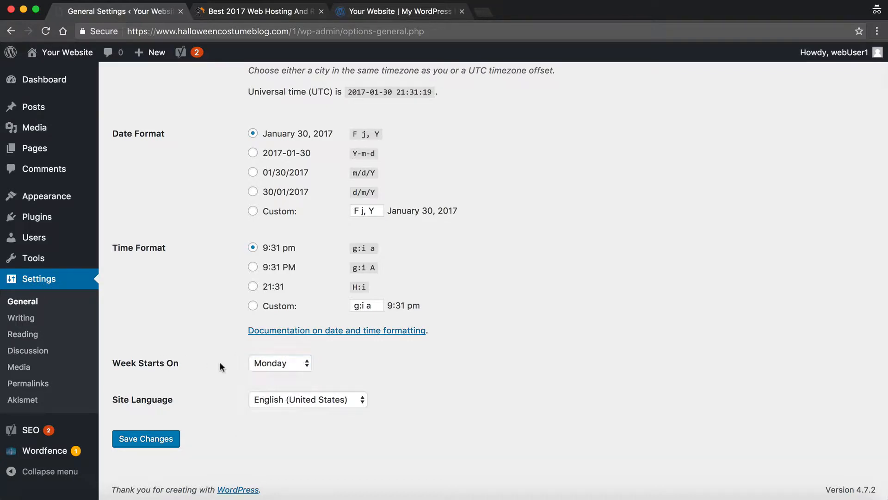
{"action": "left_click", "coordinate": [299, 401]}
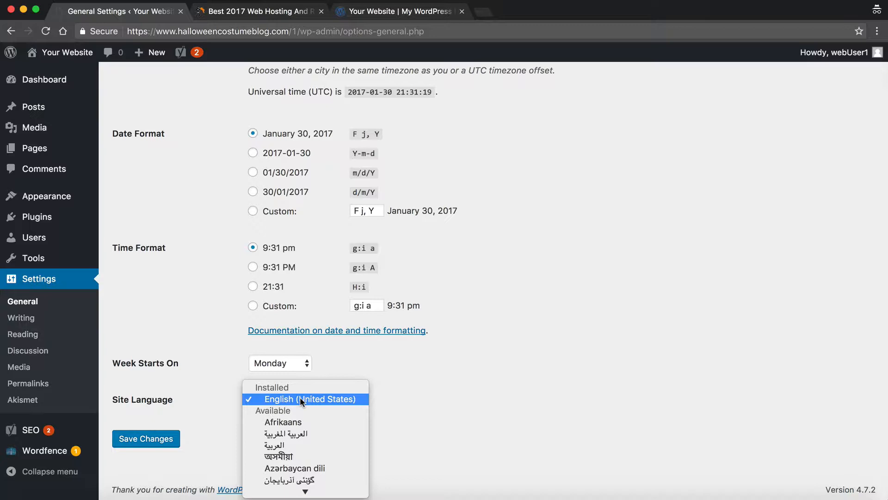
{"action": "left_click", "coordinate": [299, 399]}
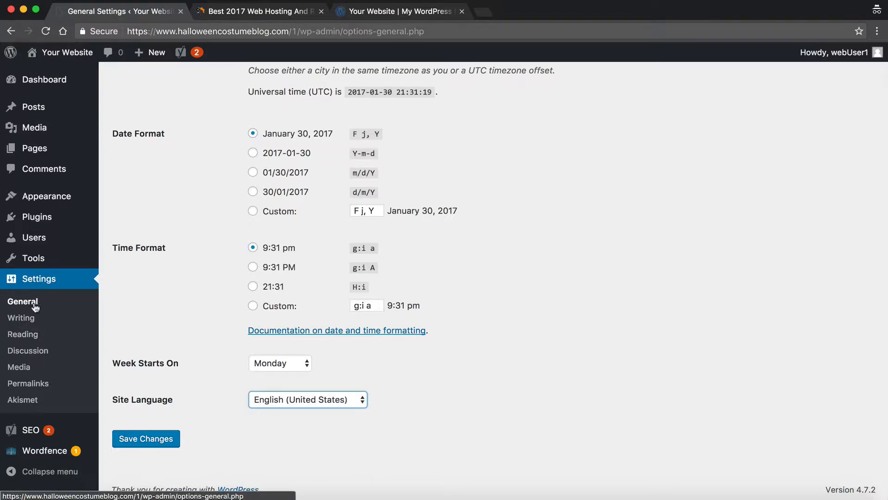
{"action": "left_click", "coordinate": [172, 303]}
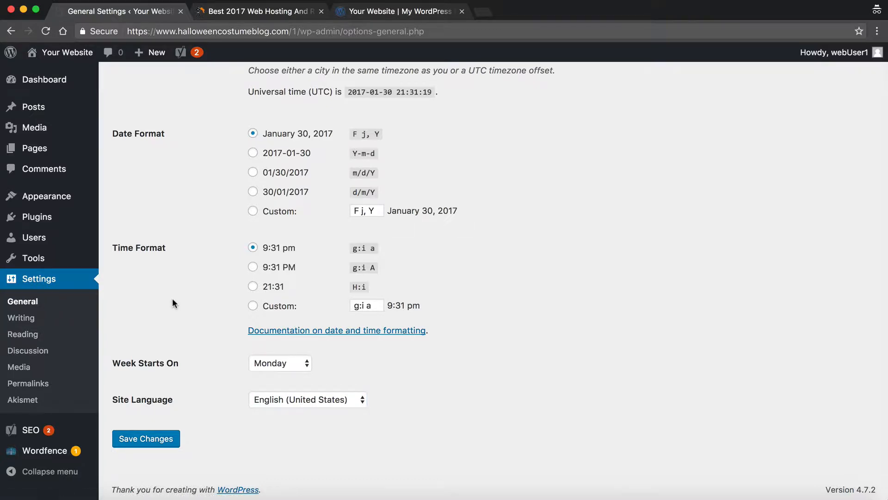
{"action": "scroll", "coordinate": [174, 303], "scroll_direction": "up", "scroll_amount": 10}
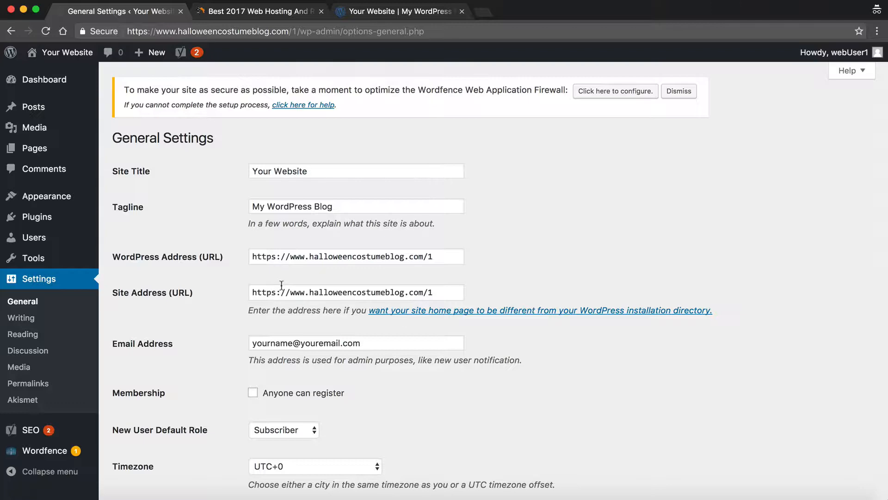
{"action": "scroll", "coordinate": [282, 285], "scroll_direction": "down", "scroll_amount": 8}
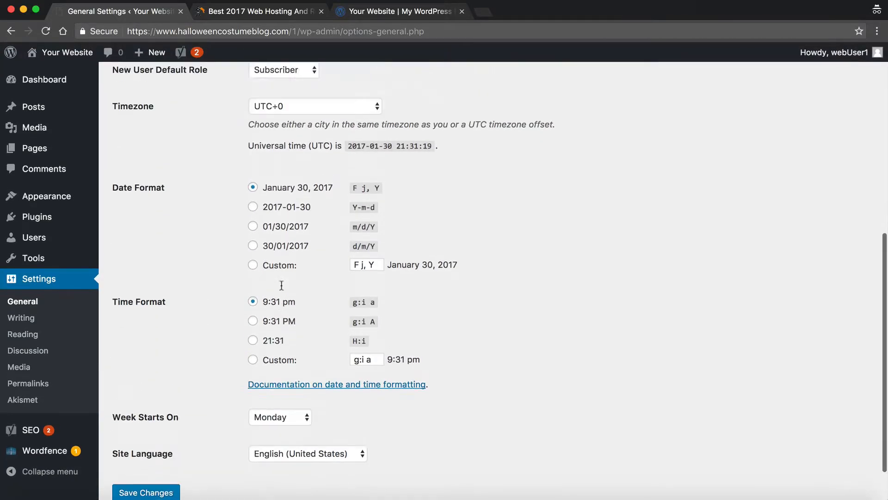
{"action": "scroll", "coordinate": [281, 285], "scroll_direction": "up", "scroll_amount": 8}
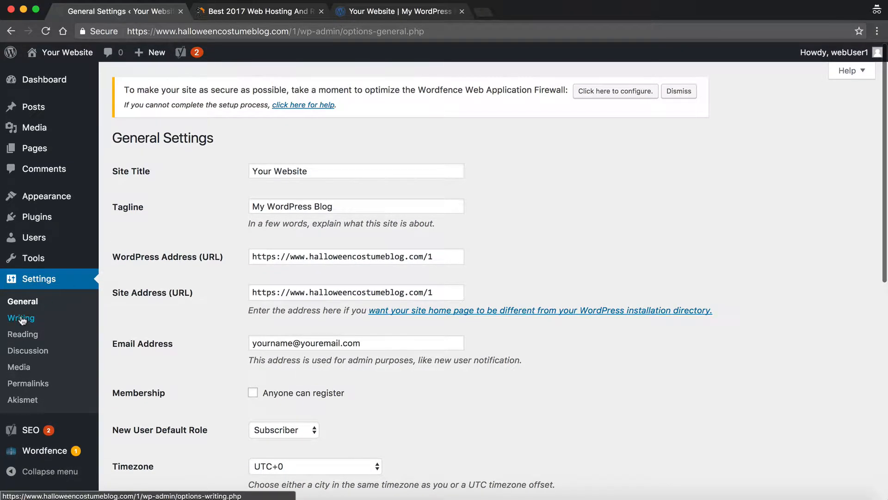
Open the Writing settings and check the available Default Post Category and Default Post Format options without changing the selections.
{"action": "left_click", "coordinate": [22, 318]}
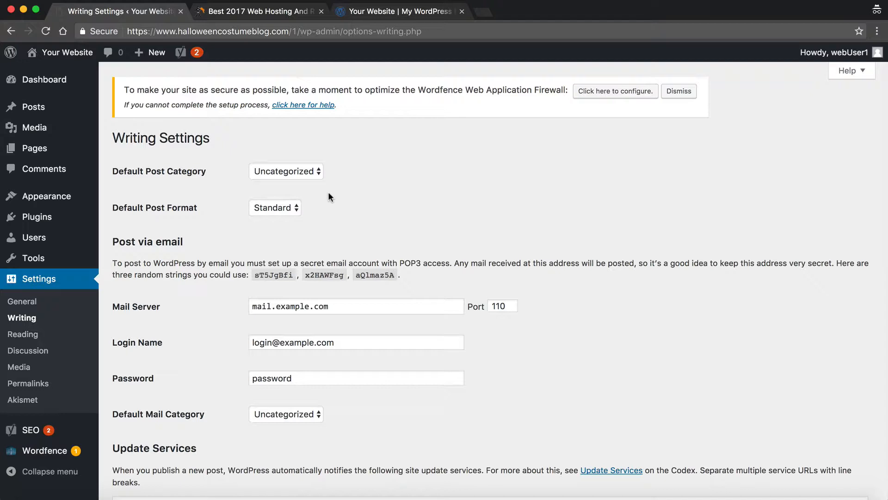
{"action": "left_click", "coordinate": [292, 176]}
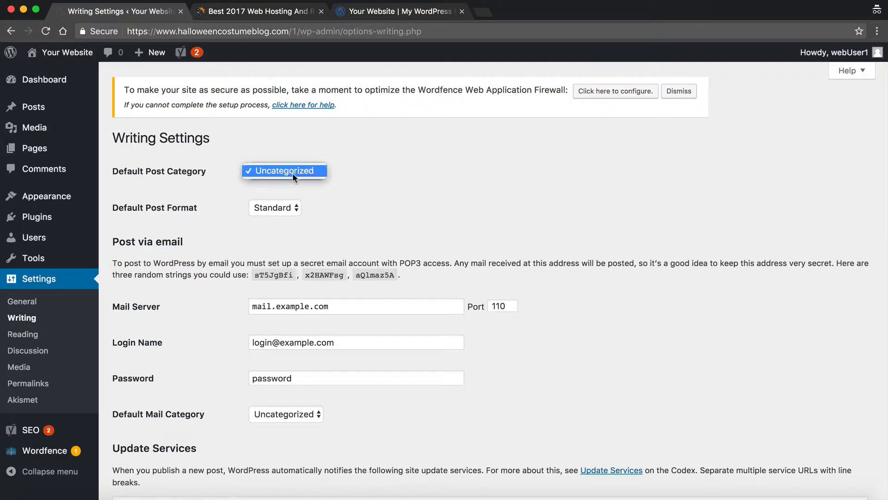
{"action": "left_click", "coordinate": [355, 187]}
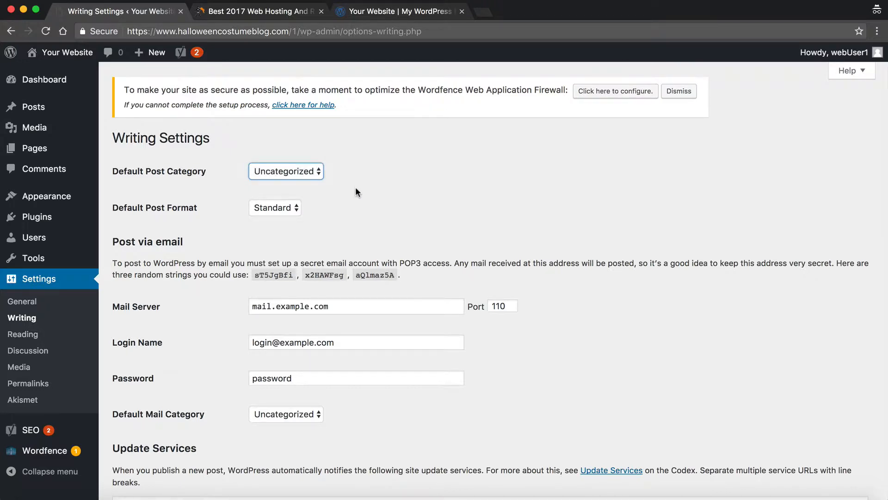
{"action": "left_click", "coordinate": [310, 173]}
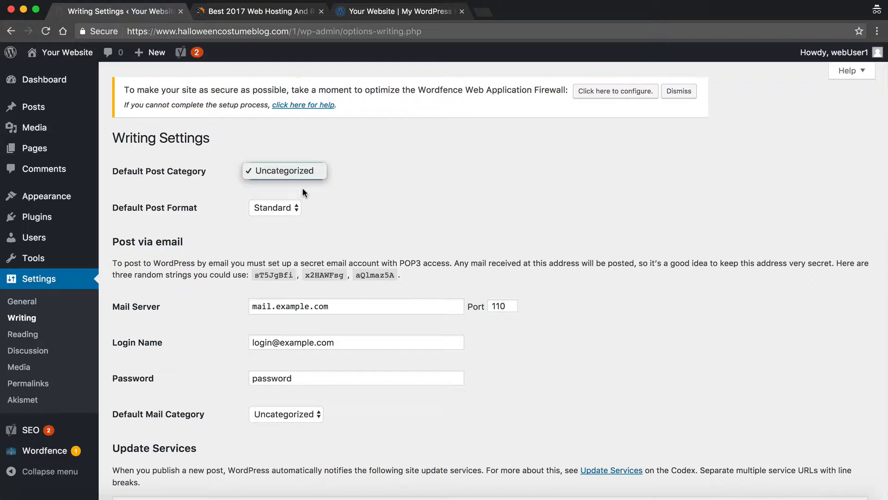
{"action": "left_click", "coordinate": [302, 188]}
{"action": "left_click", "coordinate": [296, 208]}
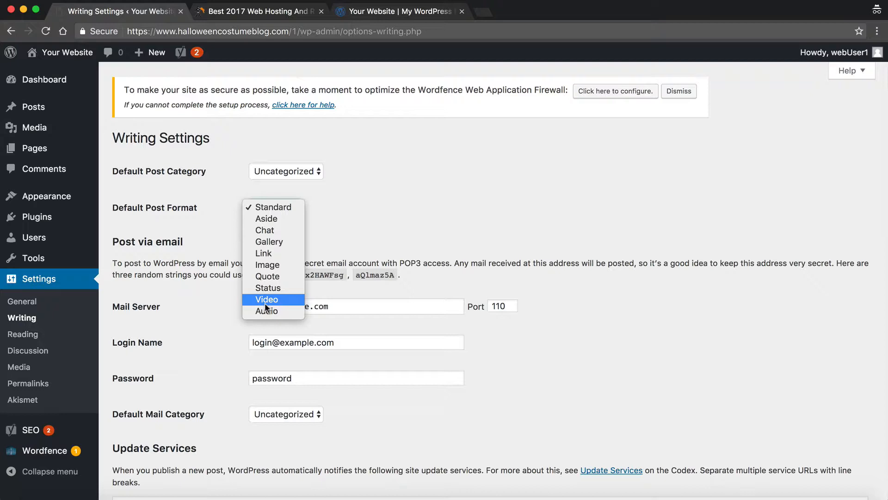
{"action": "left_click", "coordinate": [418, 193]}
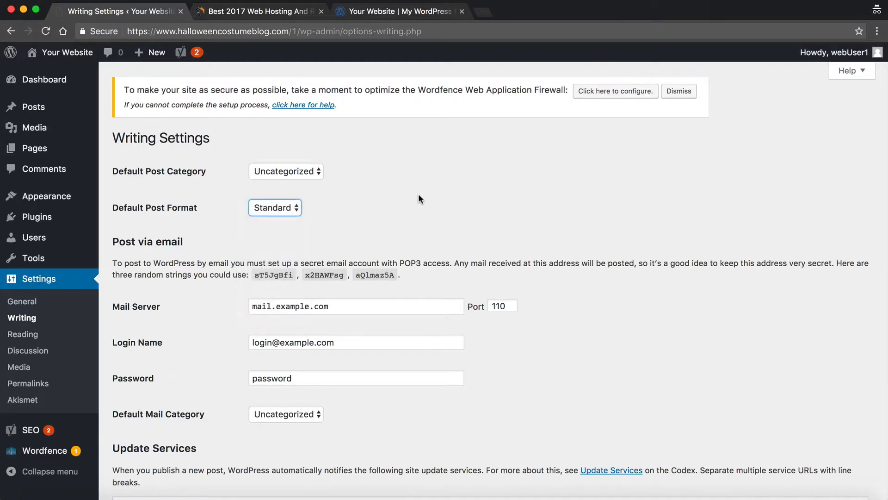
Review the Post via email and Update Services sections of the Writing settings.
{"action": "scroll", "coordinate": [419, 197], "scroll_direction": "down", "scroll_amount": 2}
{"action": "scroll", "coordinate": [419, 198], "scroll_direction": "down", "scroll_amount": 2}
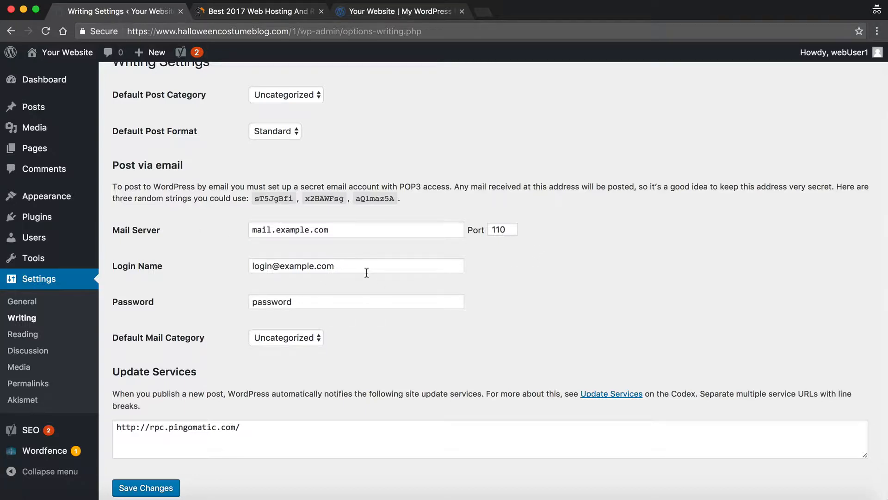
{"action": "scroll", "coordinate": [393, 272], "scroll_direction": "down", "scroll_amount": 2}
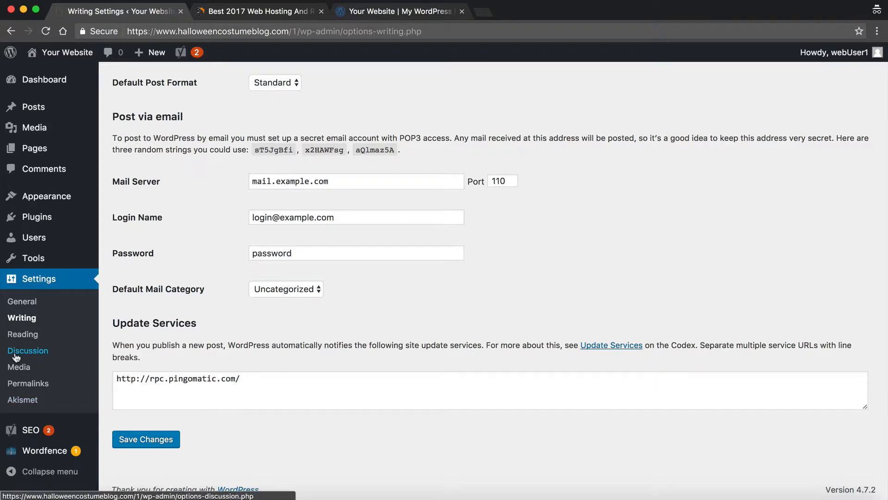
Open the Reading settings, look at the posts on the live site's home page, open the Hello world! post and return to the settings.
{"action": "left_click", "coordinate": [26, 344]}
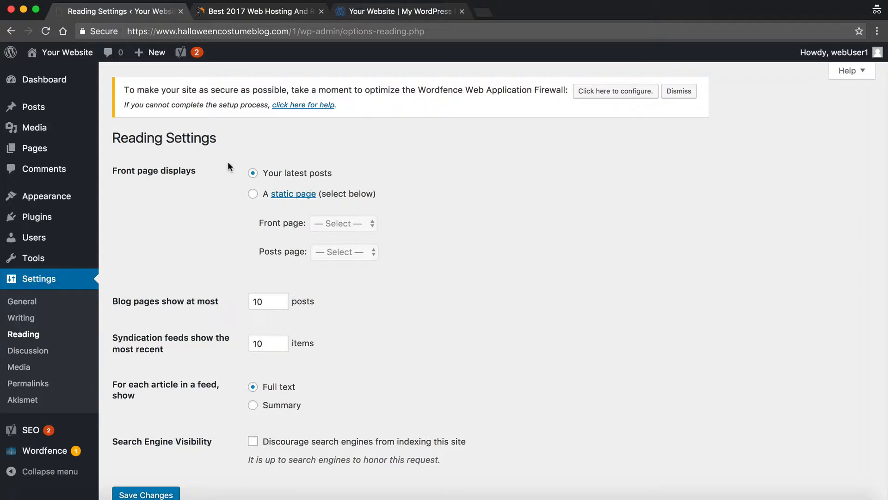
{"action": "left_click", "coordinate": [364, 14]}
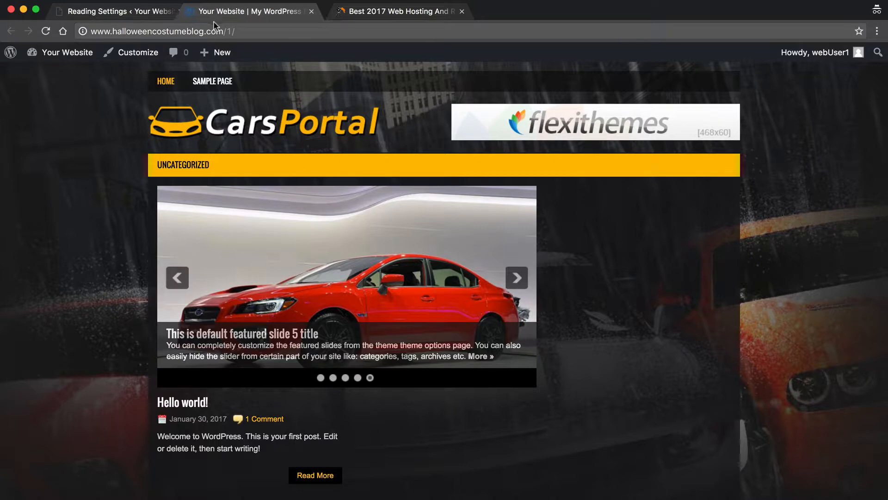
{"action": "scroll", "coordinate": [222, 289], "scroll_direction": "down", "scroll_amount": 5}
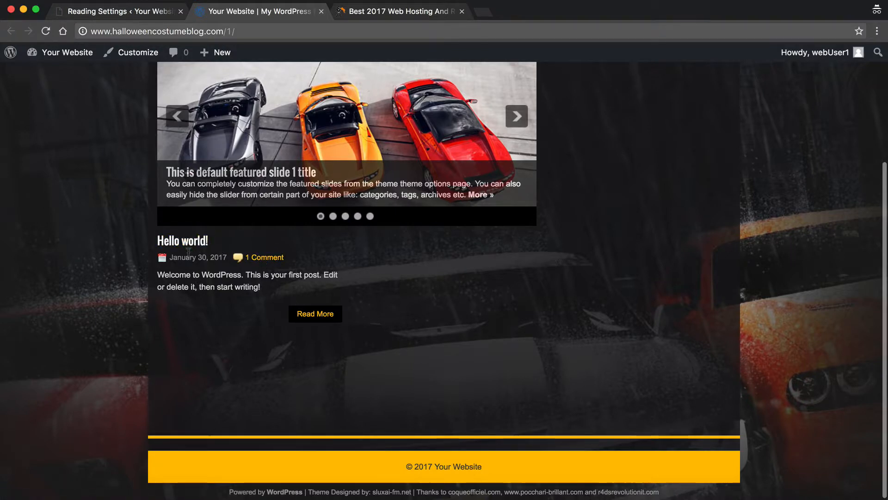
{"action": "left_click", "coordinate": [192, 240]}
{"action": "left_click", "coordinate": [132, 9]}
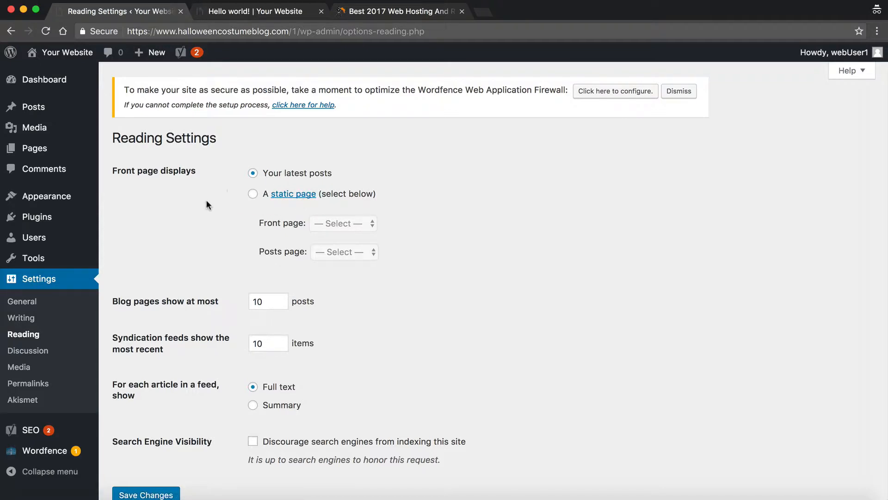
Set the front page to display a static page, choose Sample Page as the Front page, and save the changes.
{"action": "mouse_move", "coordinate": [75, 148]}
{"action": "left_click", "coordinate": [253, 194]}
{"action": "left_click", "coordinate": [340, 223]}
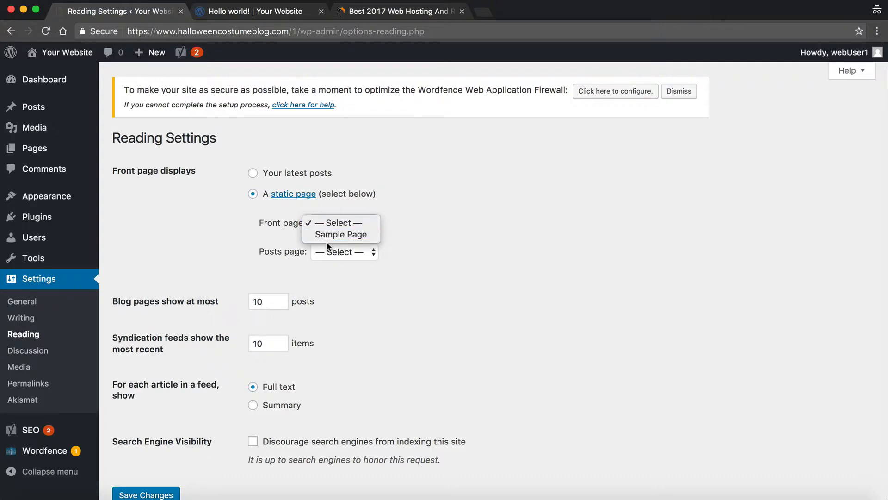
{"action": "left_click", "coordinate": [337, 236]}
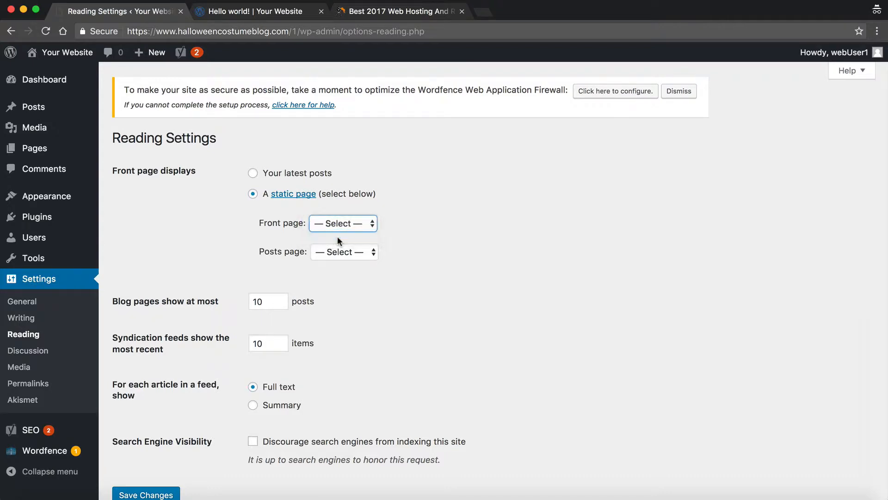
{"action": "left_click", "coordinate": [354, 273]}
{"action": "scroll", "coordinate": [354, 273], "scroll_direction": "down", "scroll_amount": 3}
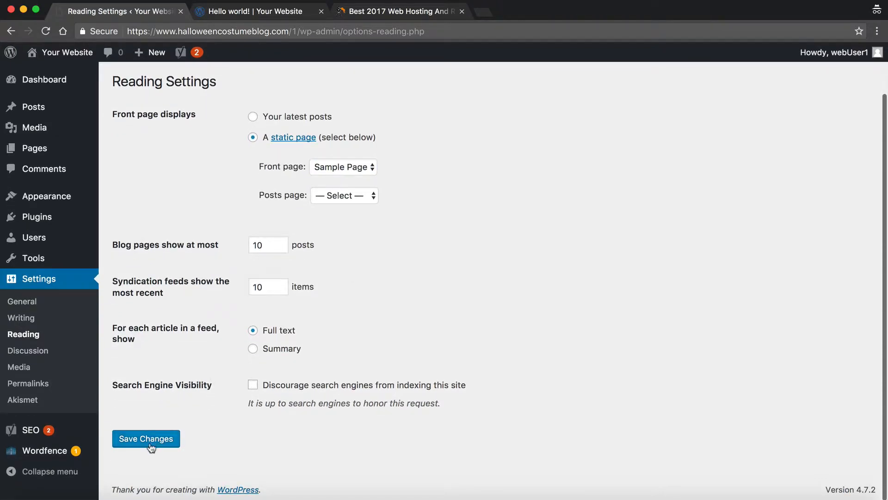
{"action": "left_click", "coordinate": [151, 447]}
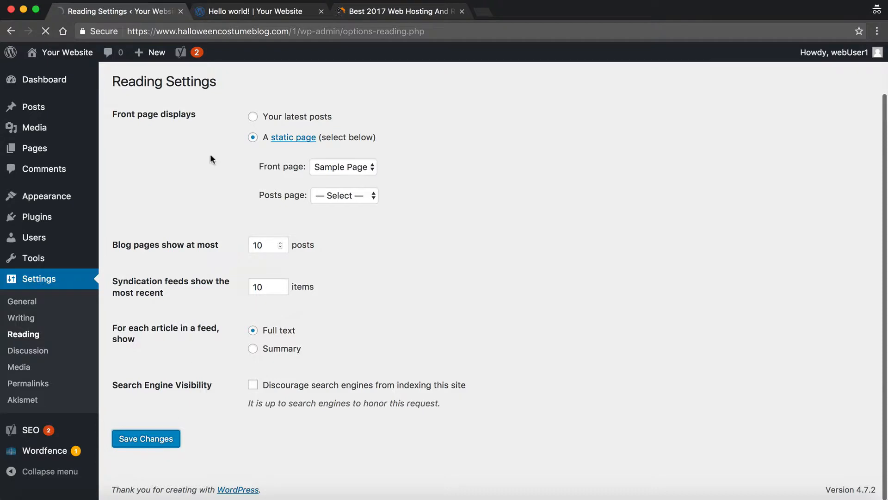
View the live site's Home page to check the static front page, and return to the Reading settings.
{"action": "left_click", "coordinate": [269, 12]}
{"action": "left_click", "coordinate": [173, 86]}
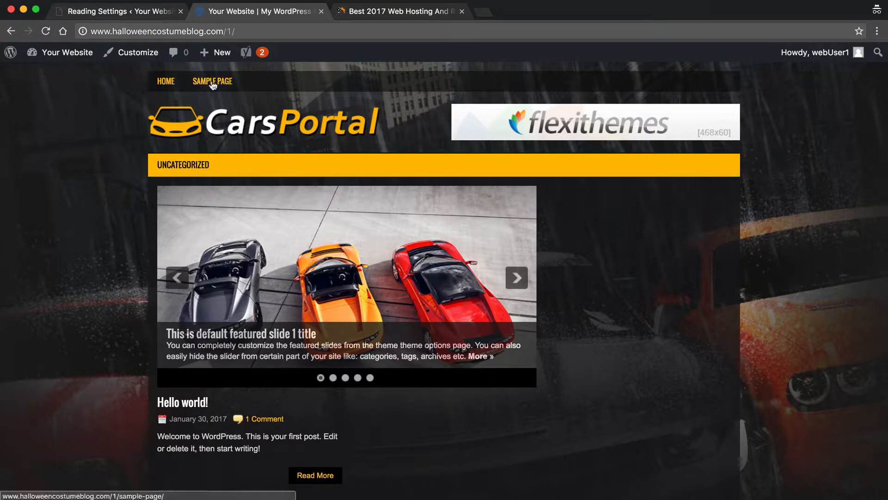
{"action": "left_click", "coordinate": [169, 86]}
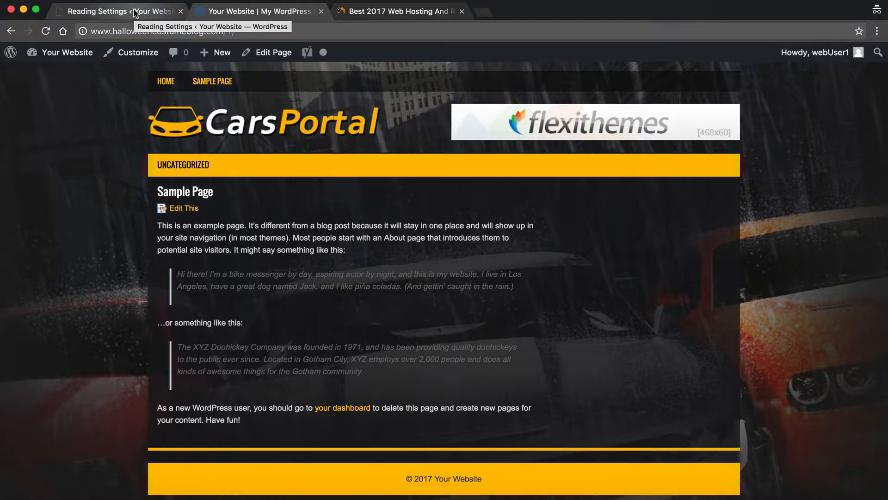
{"action": "left_click", "coordinate": [172, 86]}
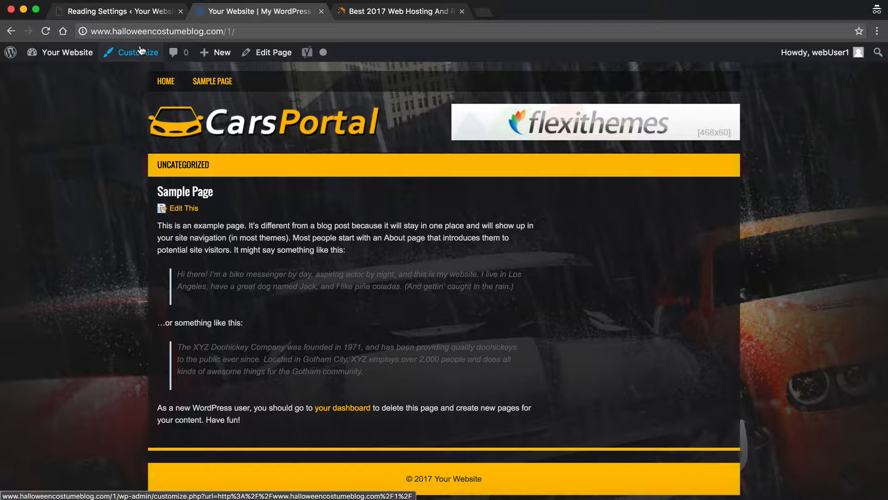
{"action": "left_click", "coordinate": [133, 12]}
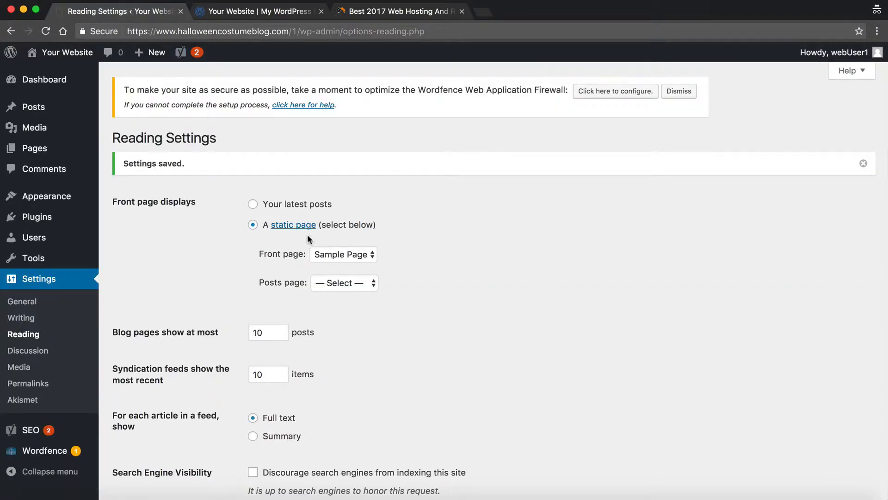
Set the front page to display Your latest posts, save the changes, and glance at the live site.
{"action": "left_click", "coordinate": [252, 205]}
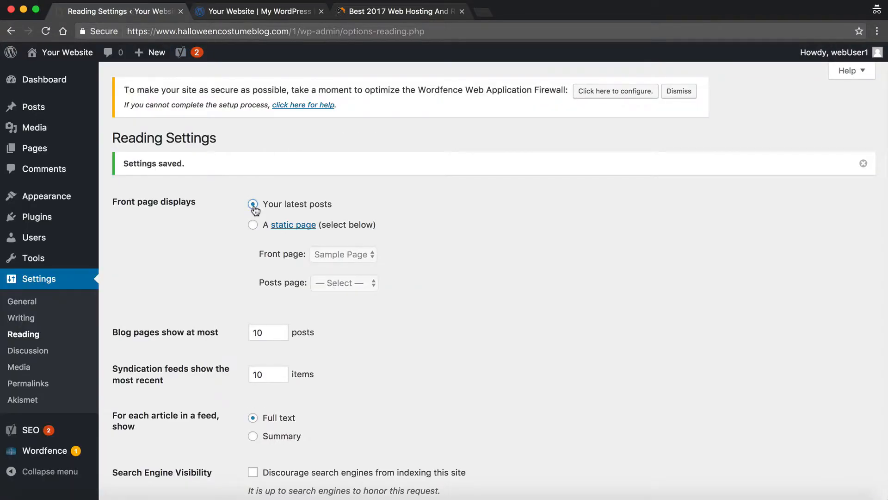
{"action": "scroll", "coordinate": [254, 210], "scroll_direction": "down", "scroll_amount": 3}
{"action": "left_click", "coordinate": [144, 443]}
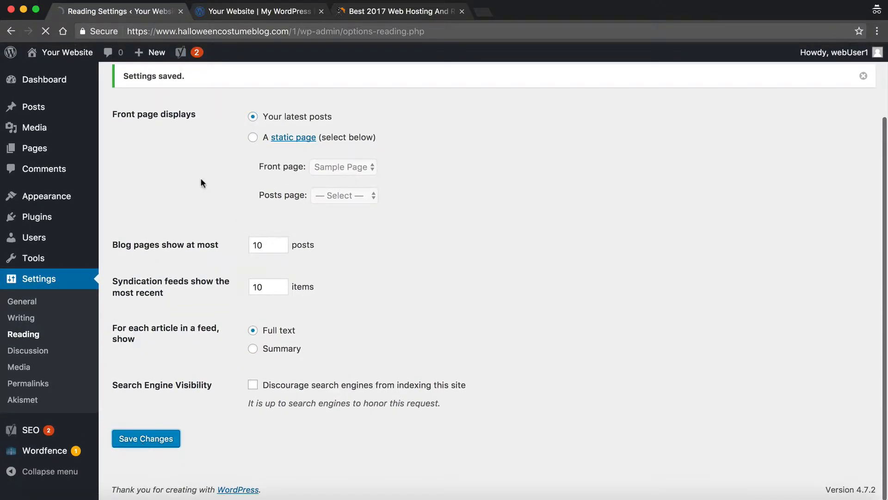
{"action": "left_click", "coordinate": [252, 11]}
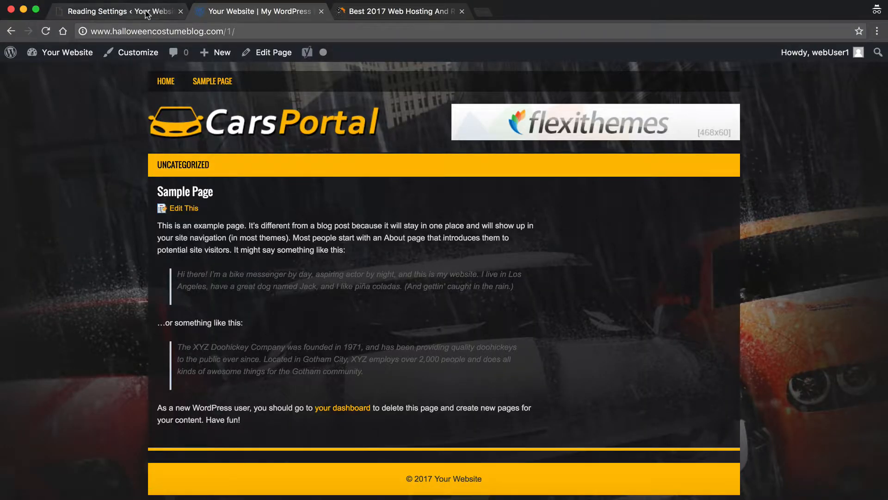
{"action": "left_click", "coordinate": [146, 13]}
Review the Blog pages show at most setting in the Reading settings.
{"action": "scroll", "coordinate": [218, 201], "scroll_direction": "down", "scroll_amount": 2}
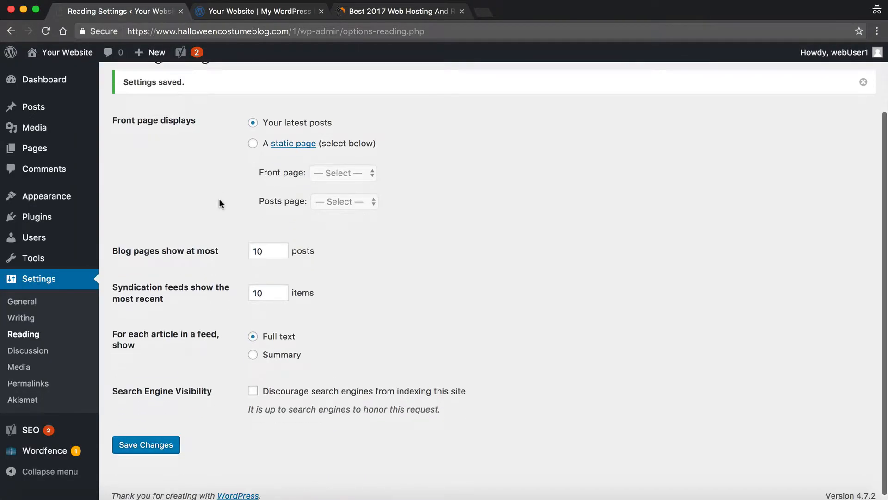
{"action": "double_click", "coordinate": [258, 252]}
{"action": "scroll", "coordinate": [270, 282], "scroll_direction": "down", "scroll_amount": 1}
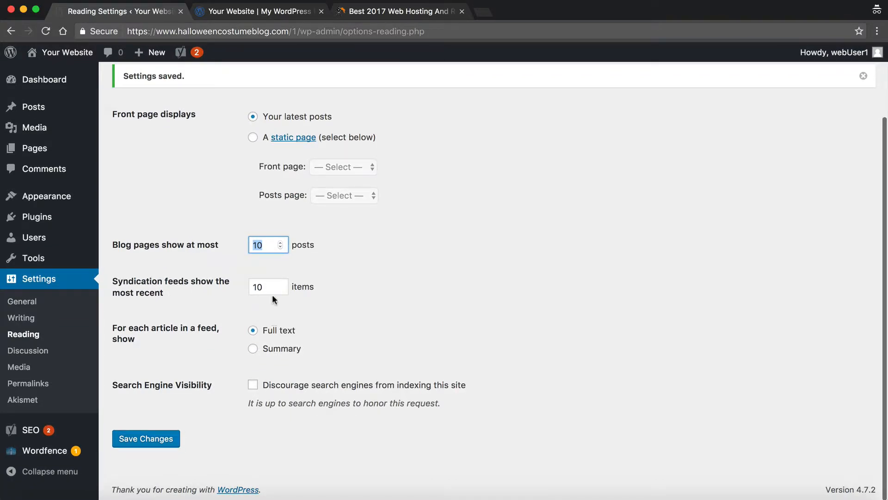
{"action": "left_click", "coordinate": [271, 13]}
{"action": "left_click", "coordinate": [253, 30]}
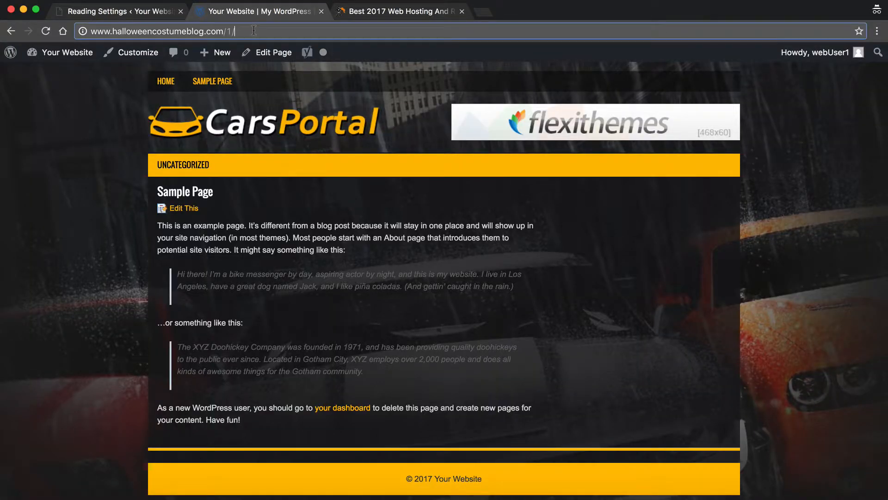
{"action": "type", "text": "feed"}
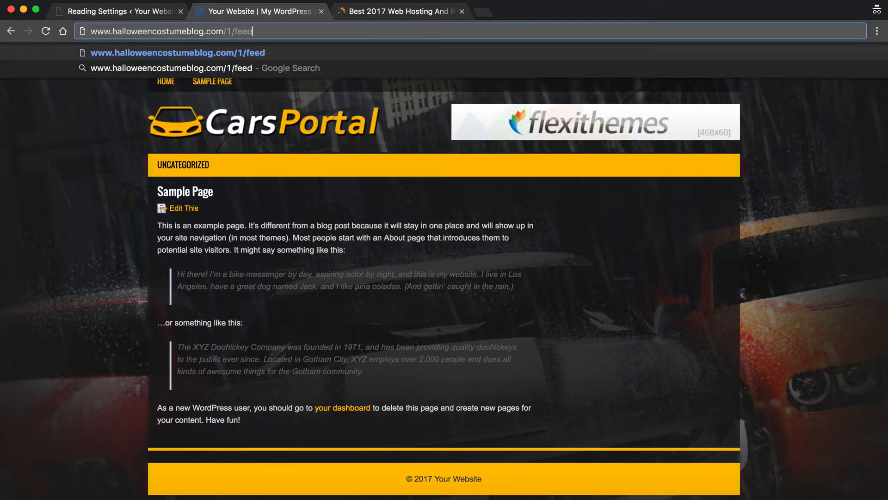
{"action": "key", "text": "Return"}
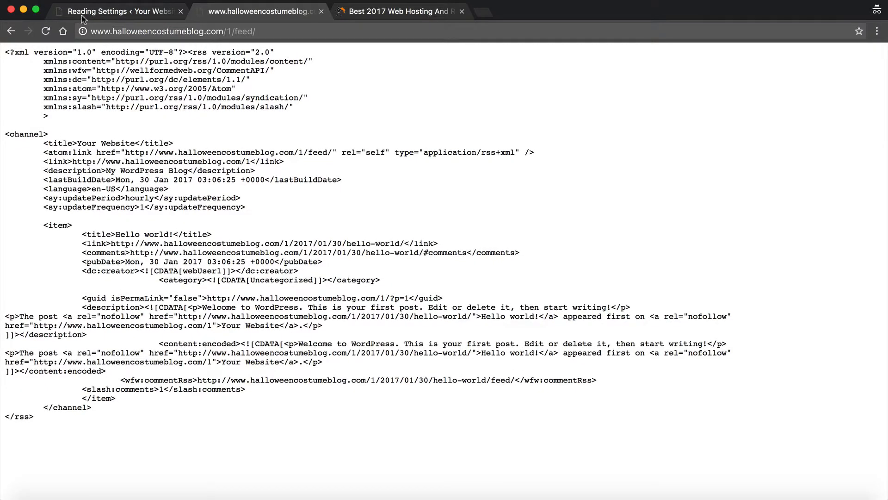
{"action": "left_click", "coordinate": [11, 31]}
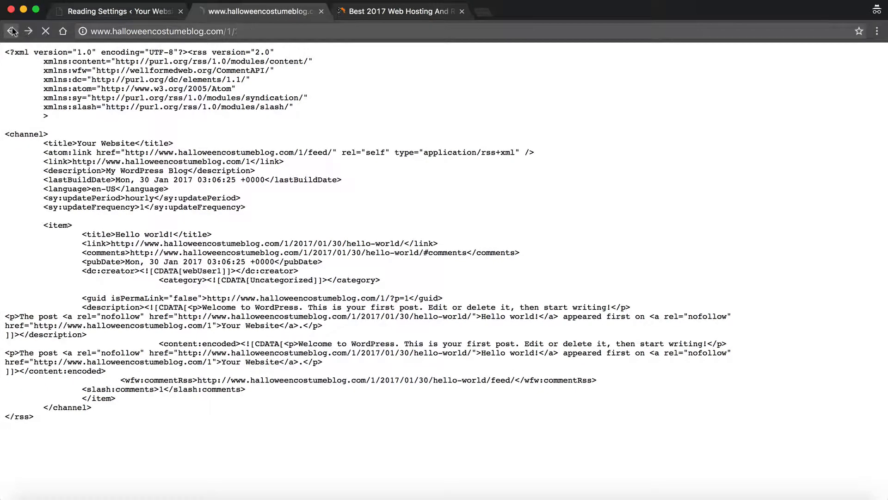
{"action": "left_click", "coordinate": [11, 31]}
In the Reading settings, make feed articles show Summary and enable Discourage search engines from indexing this site.
{"action": "left_click_drag", "start_coordinate": [264, 288], "coordinate": [249, 290]}
{"action": "left_click", "coordinate": [337, 300]}
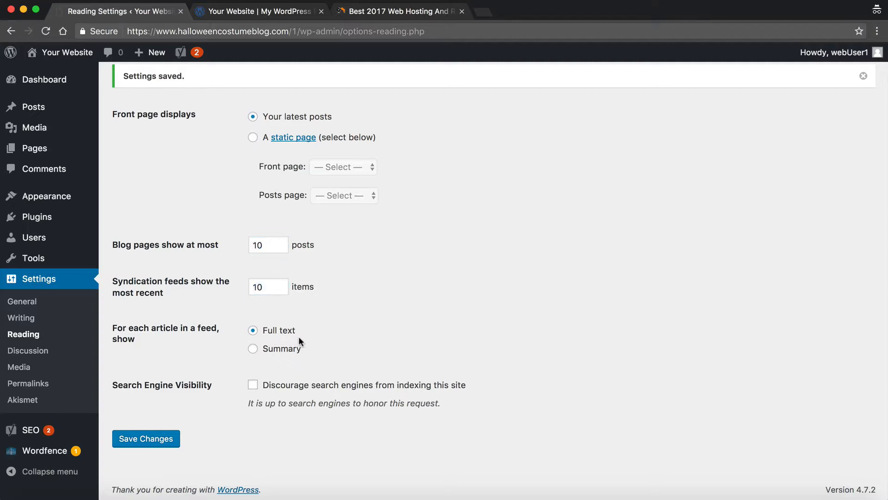
{"action": "left_click", "coordinate": [282, 349]}
{"action": "left_click_drag", "start_coordinate": [112, 385], "coordinate": [222, 384]}
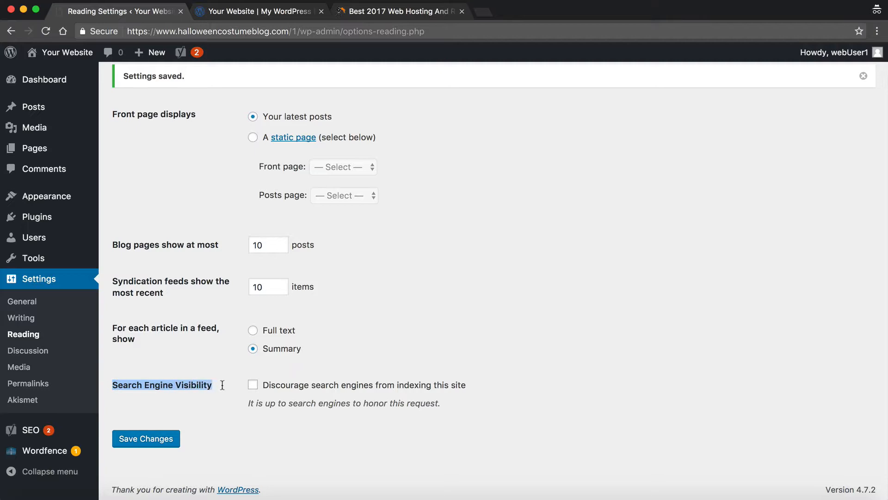
{"action": "left_click", "coordinate": [254, 388]}
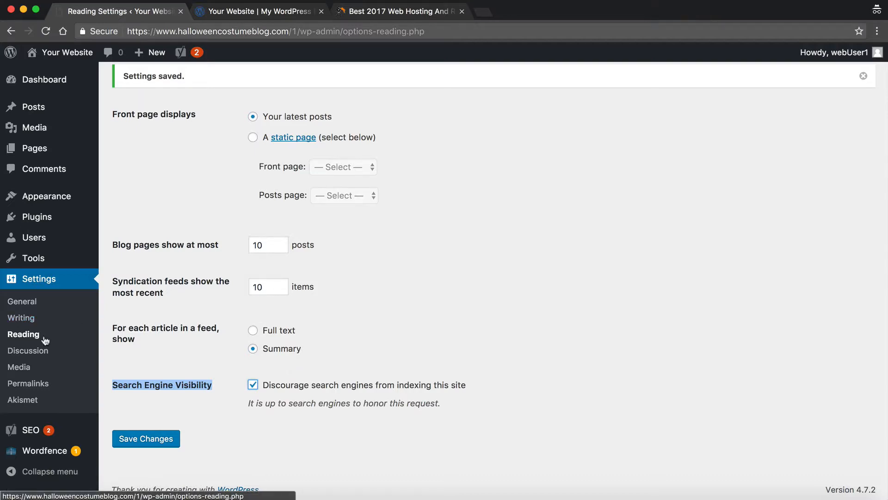
Open the Discussion settings and review the default article, other comment and email notification options.
{"action": "left_click", "coordinate": [40, 353]}
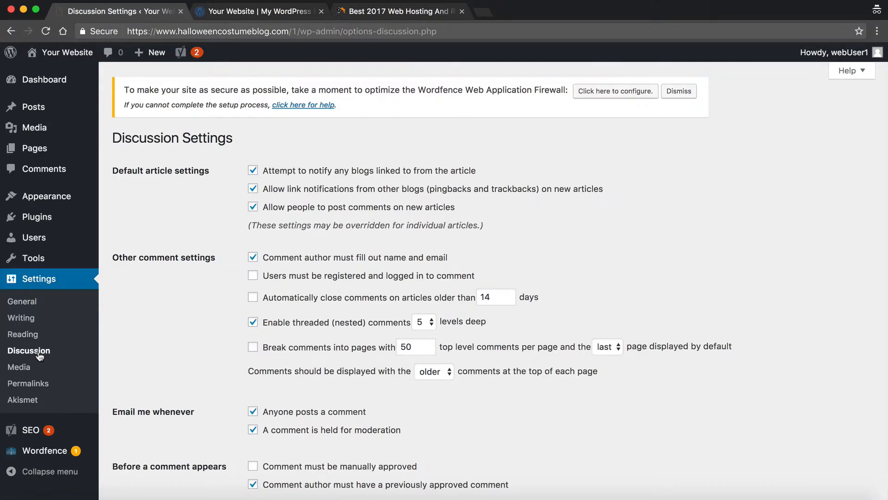
{"action": "scroll", "coordinate": [39, 355], "scroll_direction": "down", "scroll_amount": 15}
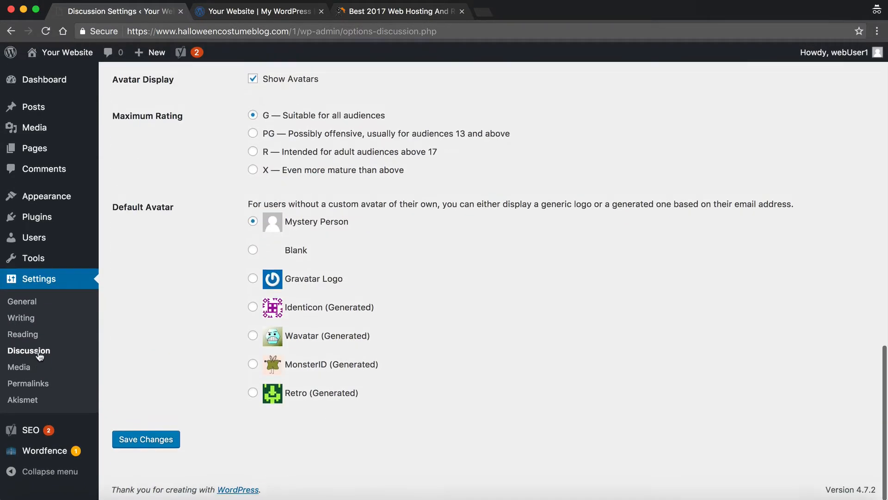
{"action": "scroll", "coordinate": [40, 356], "scroll_direction": "up", "scroll_amount": 15}
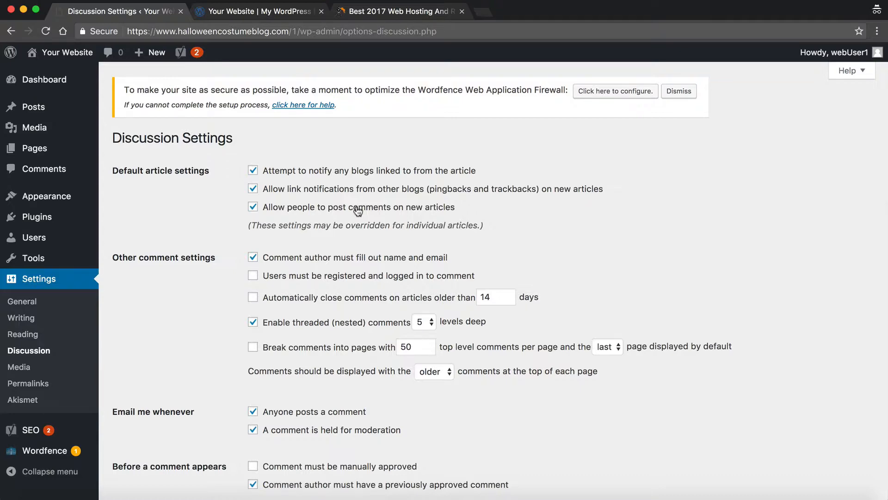
{"action": "scroll", "coordinate": [357, 210], "scroll_direction": "down", "scroll_amount": 2}
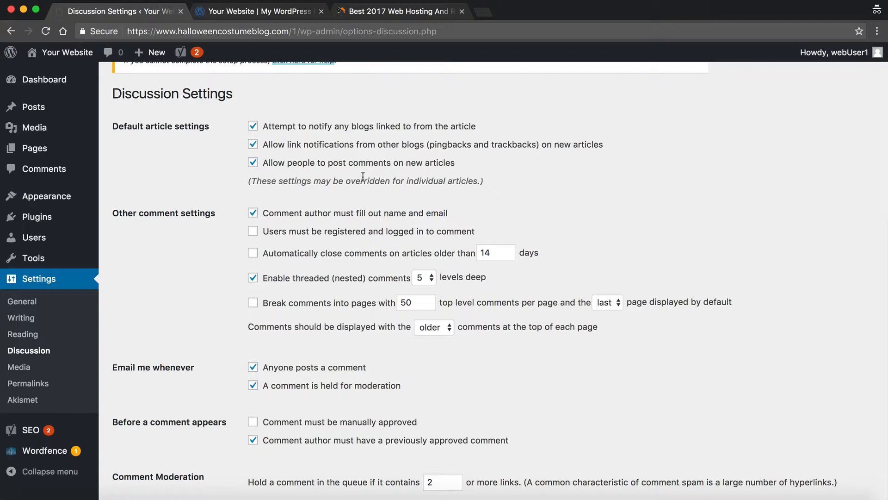
{"action": "scroll", "coordinate": [362, 177], "scroll_direction": "down", "scroll_amount": 2}
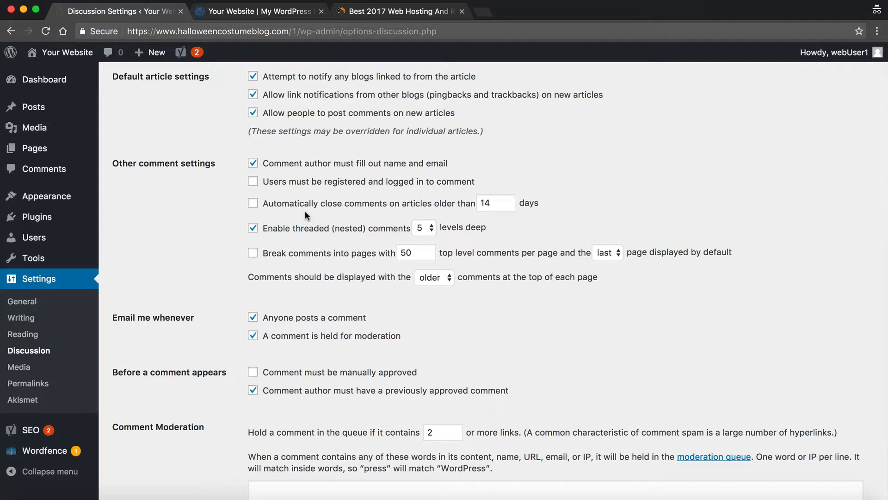
{"action": "scroll", "coordinate": [305, 214], "scroll_direction": "down", "scroll_amount": 2}
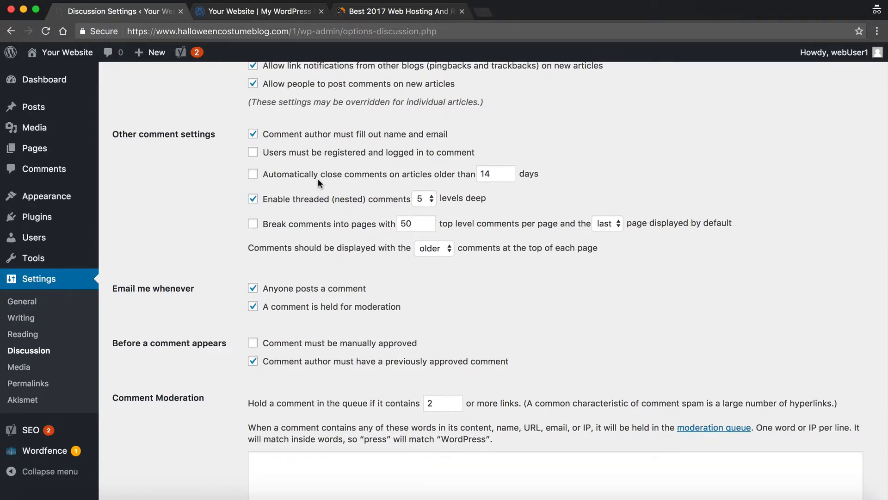
{"action": "scroll", "coordinate": [317, 179], "scroll_direction": "down", "scroll_amount": 1}
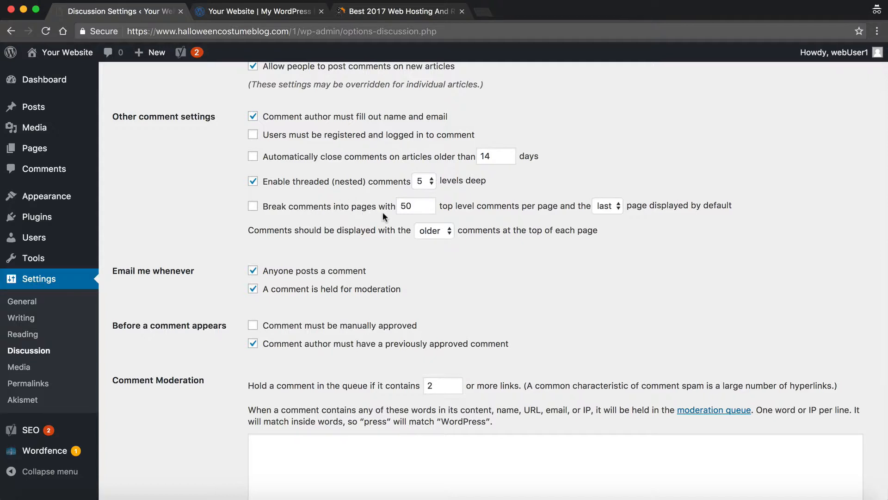
{"action": "scroll", "coordinate": [400, 217], "scroll_direction": "down", "scroll_amount": 1}
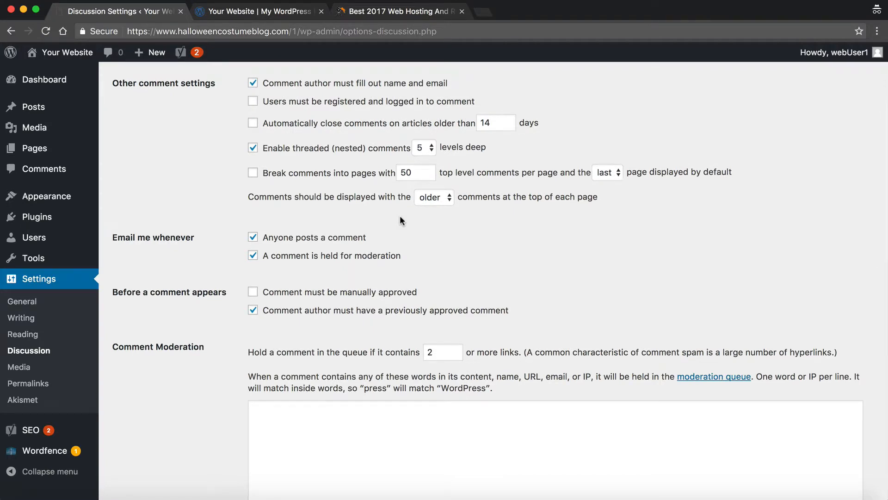
{"action": "scroll", "coordinate": [400, 217], "scroll_direction": "down", "scroll_amount": 1}
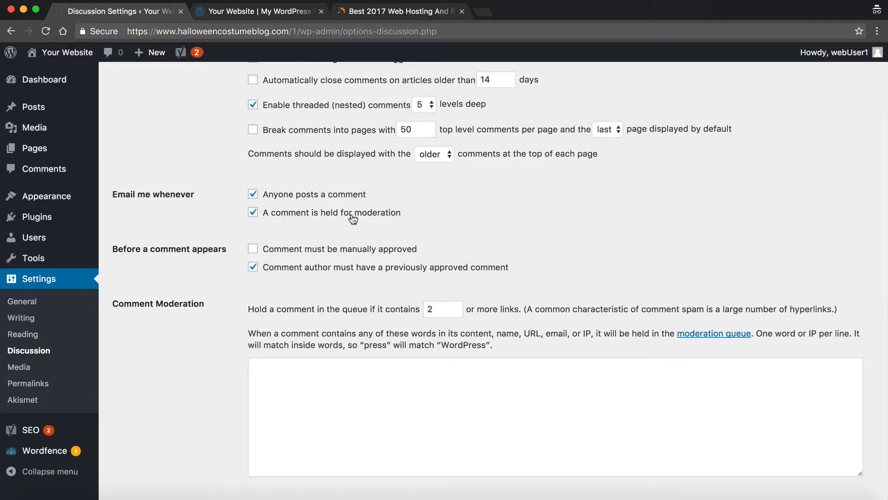
In the Discussion settings, require that comments be manually approved before they appear.
{"action": "scroll", "coordinate": [353, 219], "scroll_direction": "down", "scroll_amount": 3}
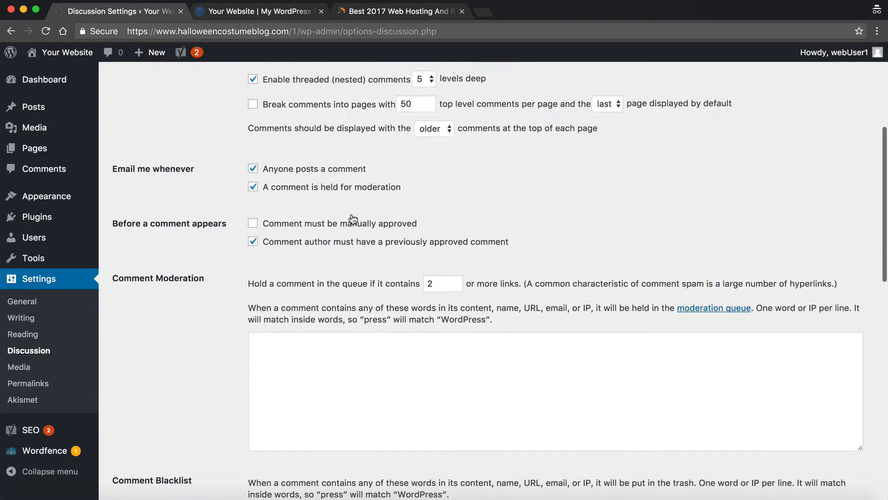
{"action": "scroll", "coordinate": [353, 219], "scroll_direction": "down", "scroll_amount": 1}
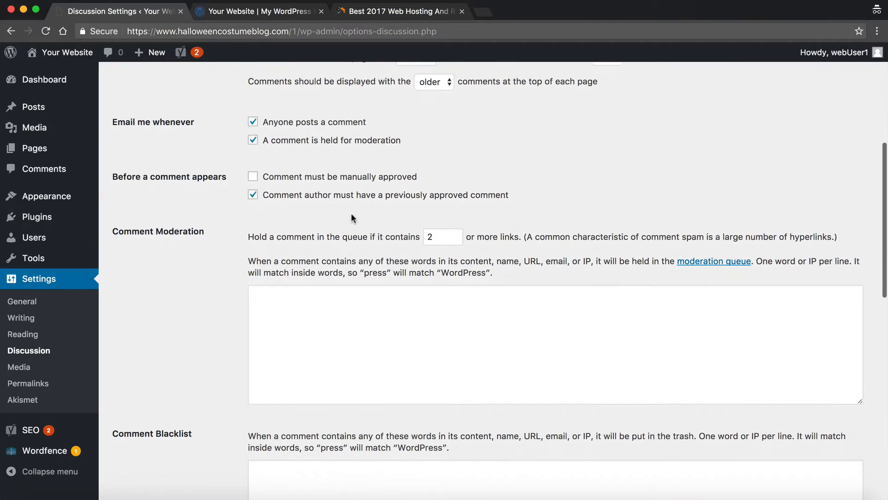
{"action": "left_click", "coordinate": [283, 178]}
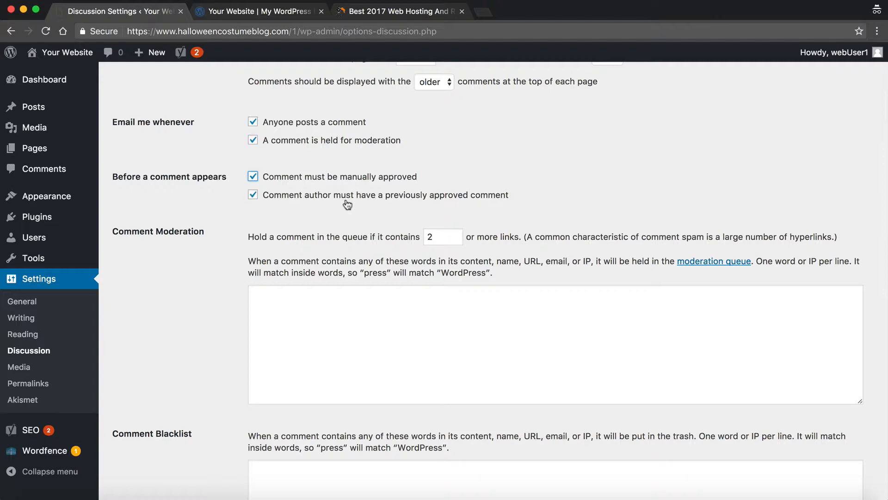
Examine the Comment Moderation and Comment Blacklist word lists in the Discussion settings.
{"action": "scroll", "coordinate": [347, 204], "scroll_direction": "down", "scroll_amount": 1}
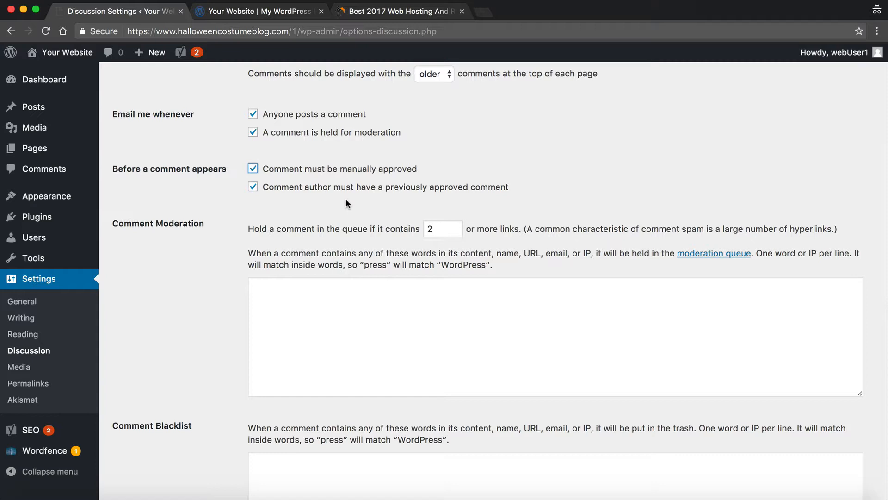
{"action": "scroll", "coordinate": [345, 199], "scroll_direction": "down", "scroll_amount": 3}
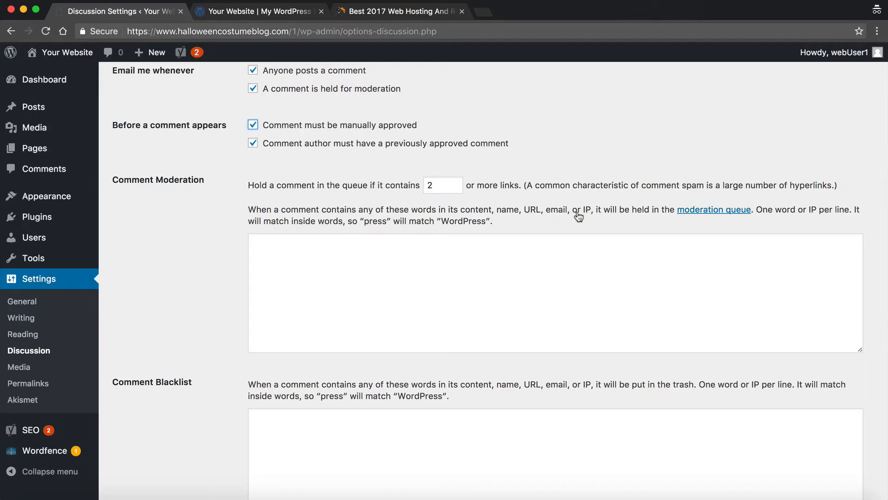
{"action": "left_click", "coordinate": [531, 250]}
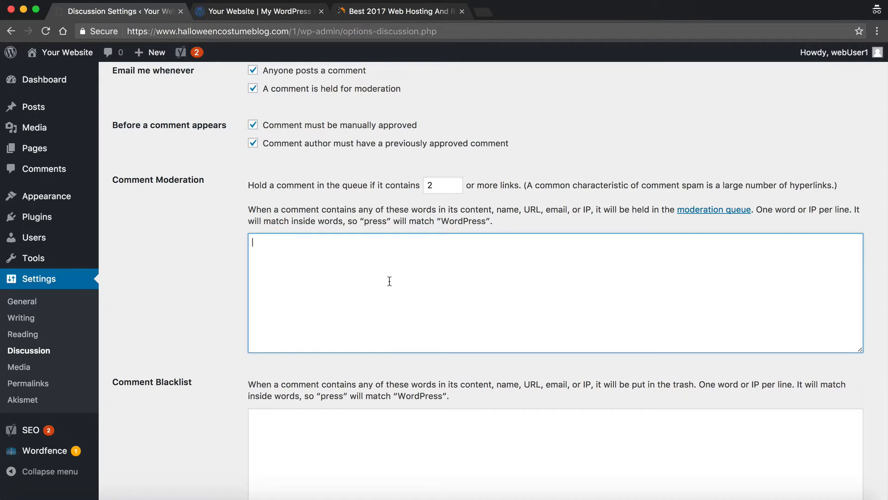
{"action": "scroll", "coordinate": [221, 282], "scroll_direction": "down", "scroll_amount": 1}
{"action": "scroll", "coordinate": [220, 280], "scroll_direction": "down", "scroll_amount": 5}
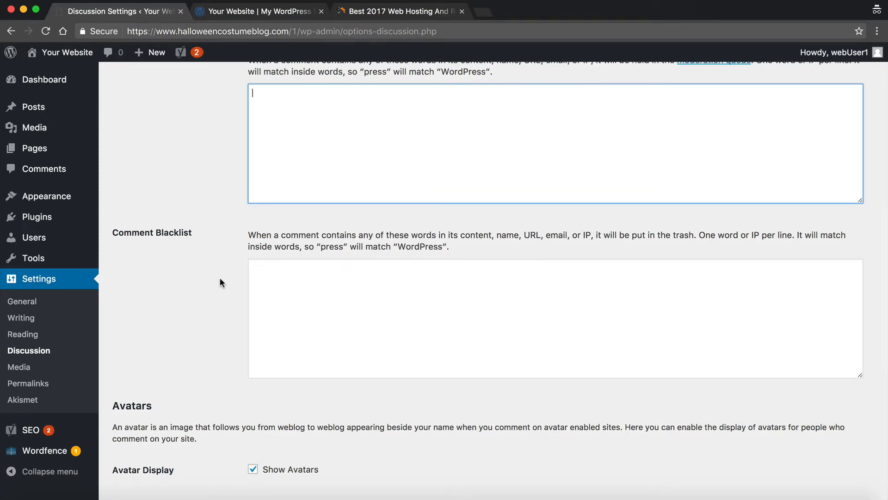
{"action": "scroll", "coordinate": [220, 279], "scroll_direction": "down", "scroll_amount": 1}
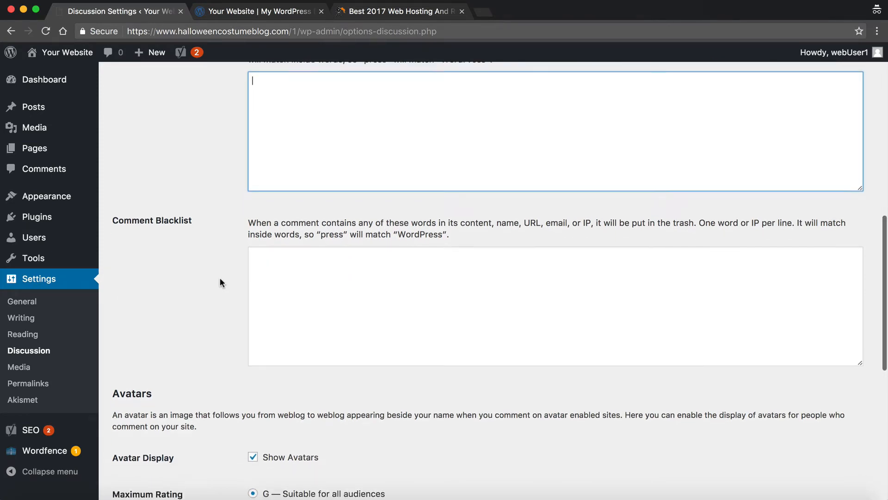
{"action": "left_click", "coordinate": [334, 278]}
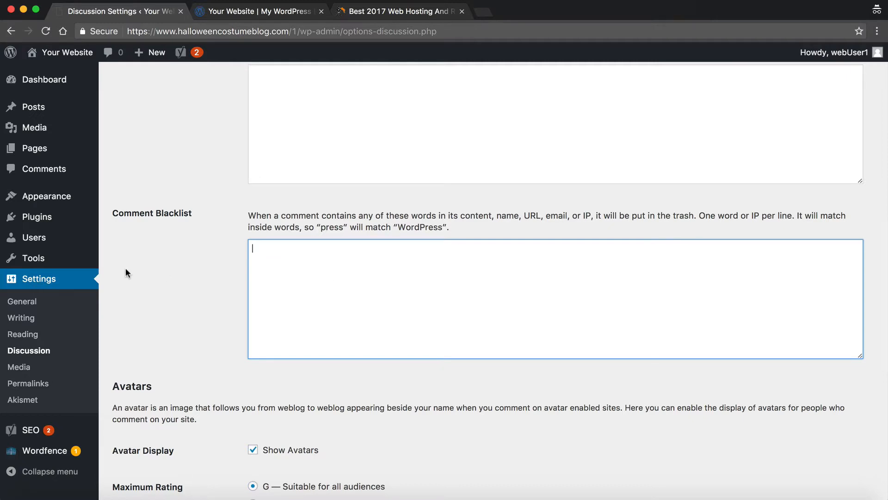
Review the avatar display, maximum rating and default avatar options, and open the Media settings to view the image sizes.
{"action": "scroll", "coordinate": [126, 272], "scroll_direction": "down", "scroll_amount": 3}
{"action": "scroll", "coordinate": [126, 271], "scroll_direction": "down", "scroll_amount": 3}
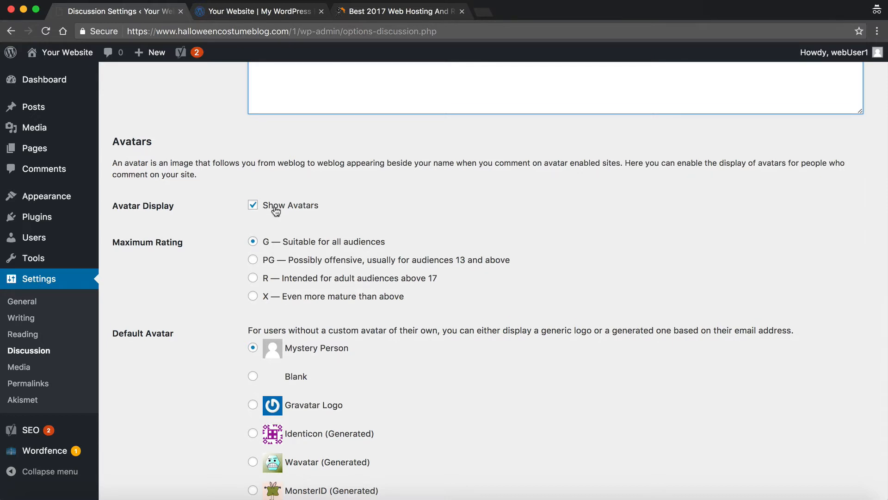
{"action": "scroll", "coordinate": [275, 211], "scroll_direction": "down", "scroll_amount": 1}
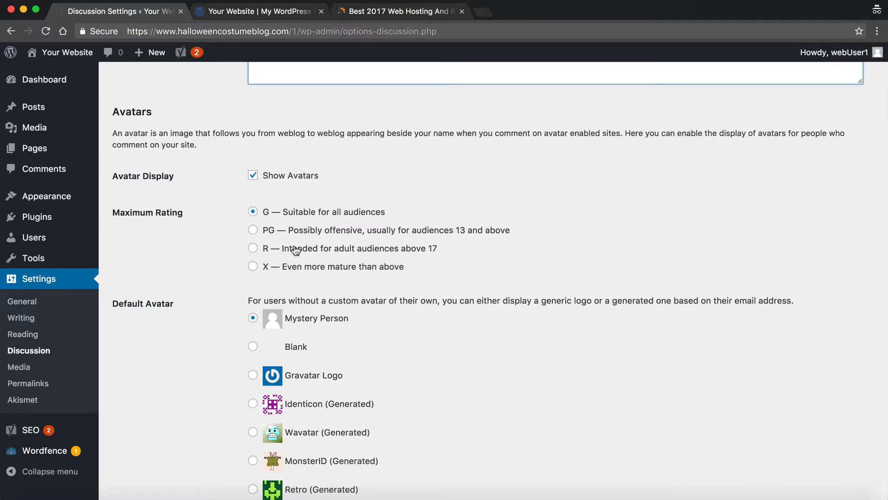
{"action": "scroll", "coordinate": [295, 269], "scroll_direction": "down", "scroll_amount": 3}
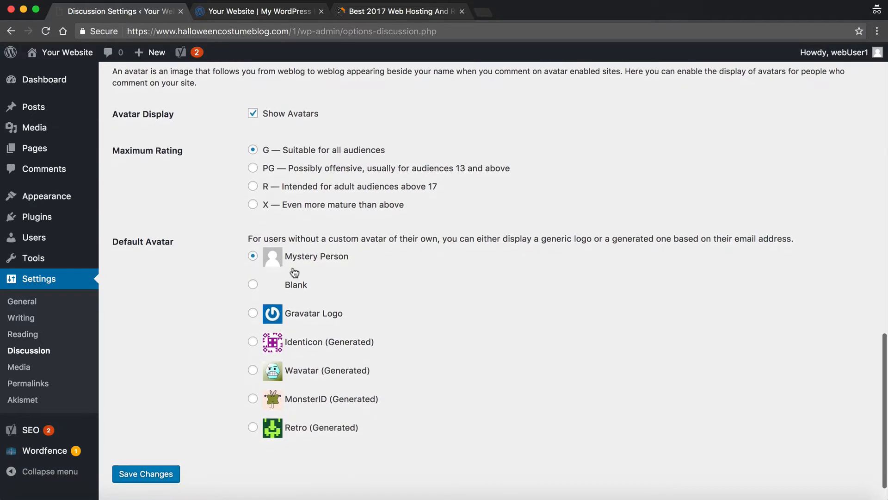
{"action": "scroll", "coordinate": [293, 266], "scroll_direction": "down", "scroll_amount": 2}
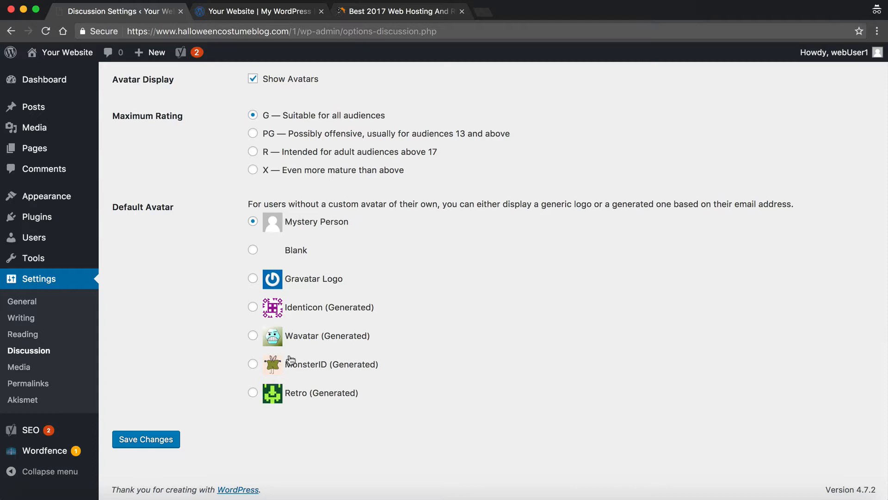
{"action": "left_click", "coordinate": [47, 365]}
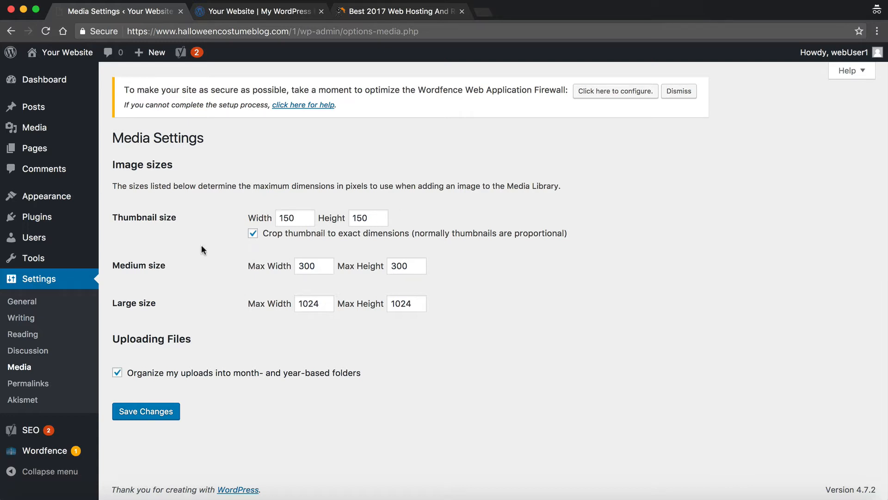
Open the Permalink settings and examine the date and post-name parts of the Day and name sample URL.
{"action": "left_click", "coordinate": [31, 386]}
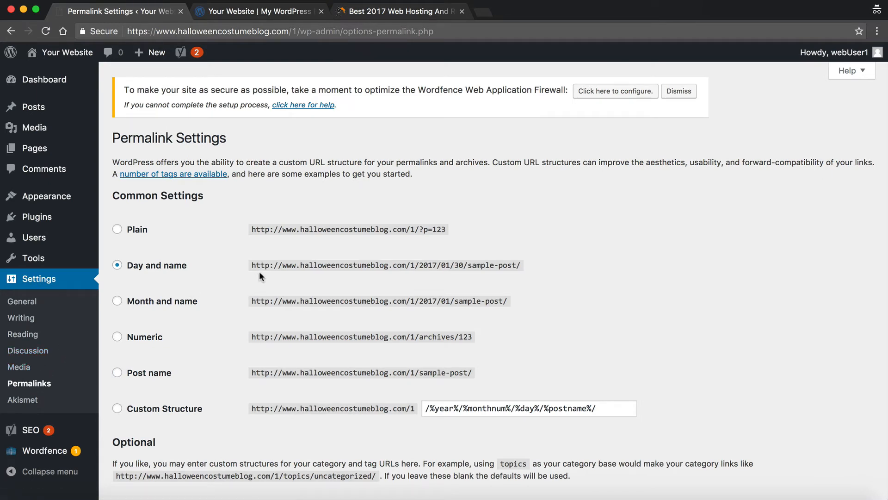
{"action": "left_click_drag", "start_coordinate": [251, 265], "coordinate": [446, 265]}
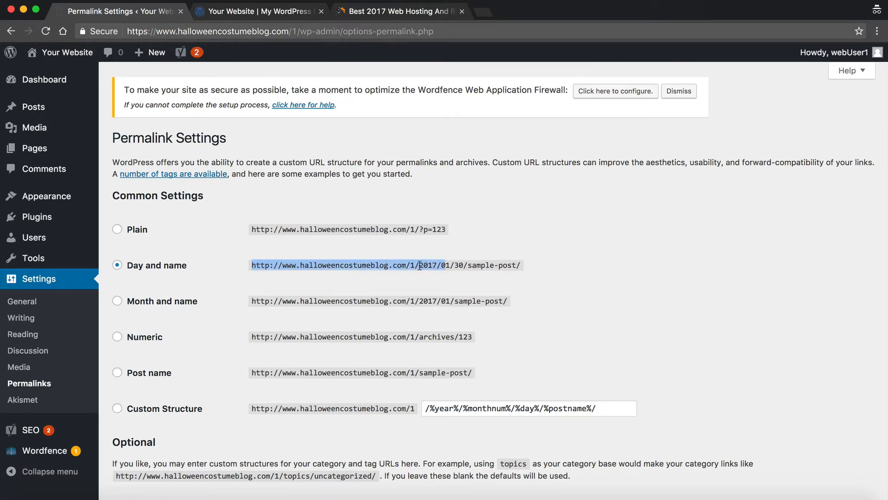
{"action": "left_click", "coordinate": [451, 264]}
{"action": "left_click_drag", "start_coordinate": [467, 264], "coordinate": [481, 265]}
Set the permalink structure to Post name and save the changes.
{"action": "scroll", "coordinate": [481, 266], "scroll_direction": "down", "scroll_amount": 2}
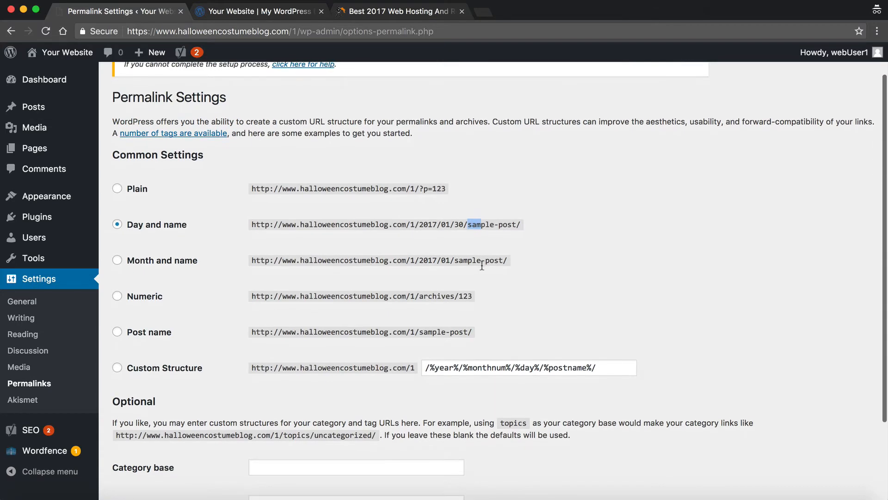
{"action": "left_click_drag", "start_coordinate": [111, 333], "coordinate": [120, 333]}
{"action": "left_click", "coordinate": [119, 332]}
{"action": "left_click", "coordinate": [198, 326]}
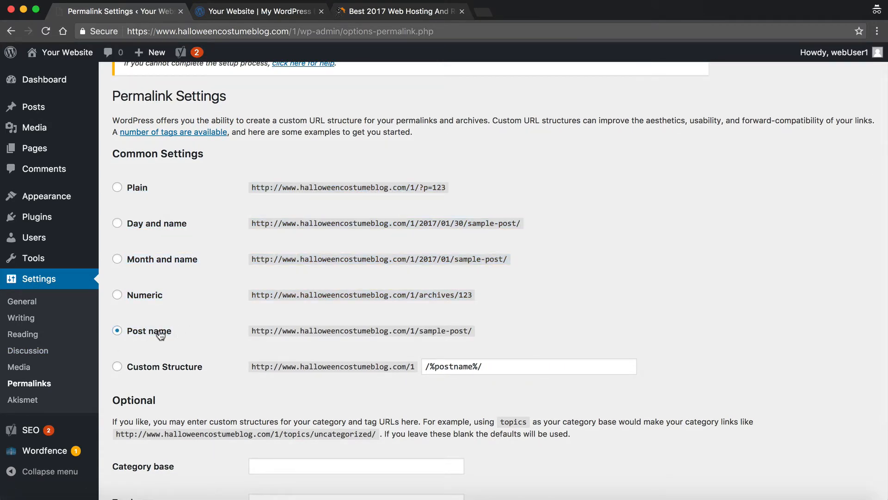
{"action": "scroll", "coordinate": [159, 334], "scroll_direction": "down", "scroll_amount": 1}
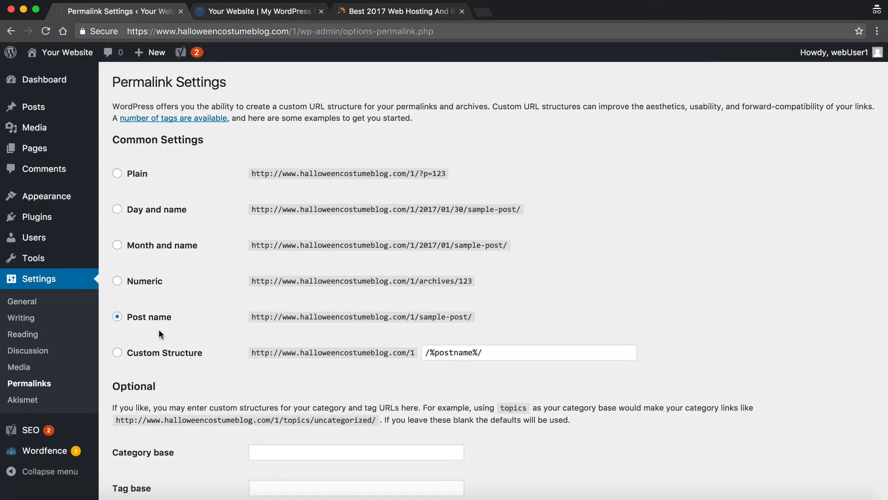
{"action": "scroll", "coordinate": [158, 332], "scroll_direction": "down", "scroll_amount": 2}
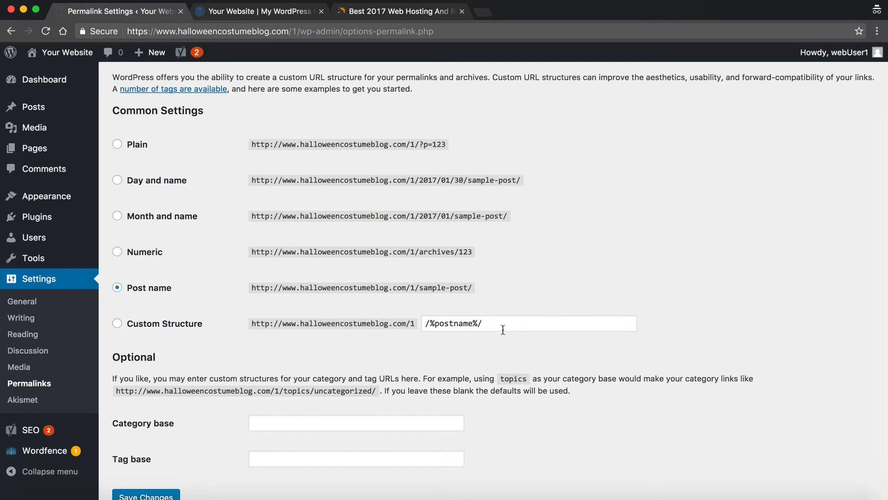
{"action": "scroll", "coordinate": [438, 345], "scroll_direction": "down", "scroll_amount": 2}
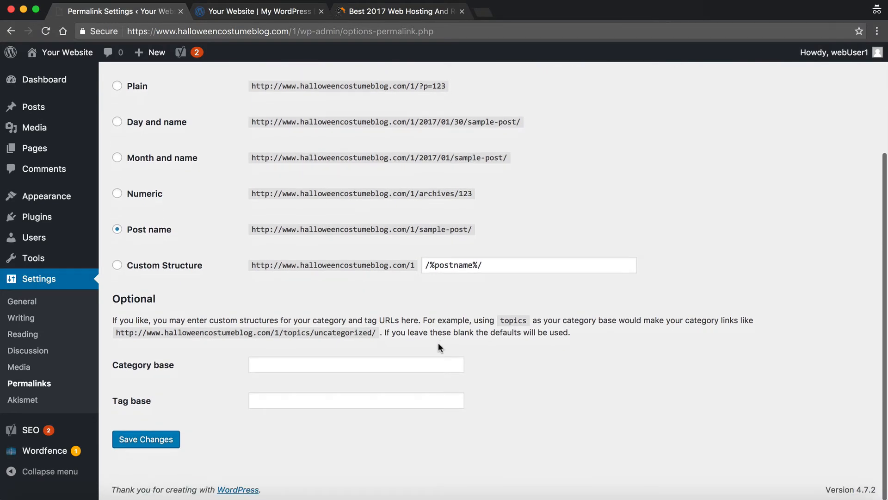
{"action": "left_click", "coordinate": [117, 441]}
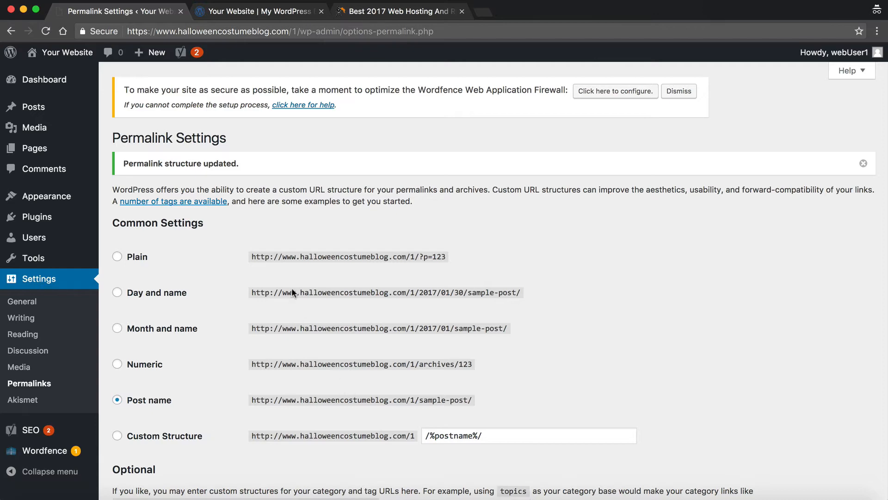
Compare the Plain and Post name sample URLs, and review the optional Category base and Tag base fields.
{"action": "scroll", "coordinate": [288, 267], "scroll_direction": "down", "scroll_amount": 5}
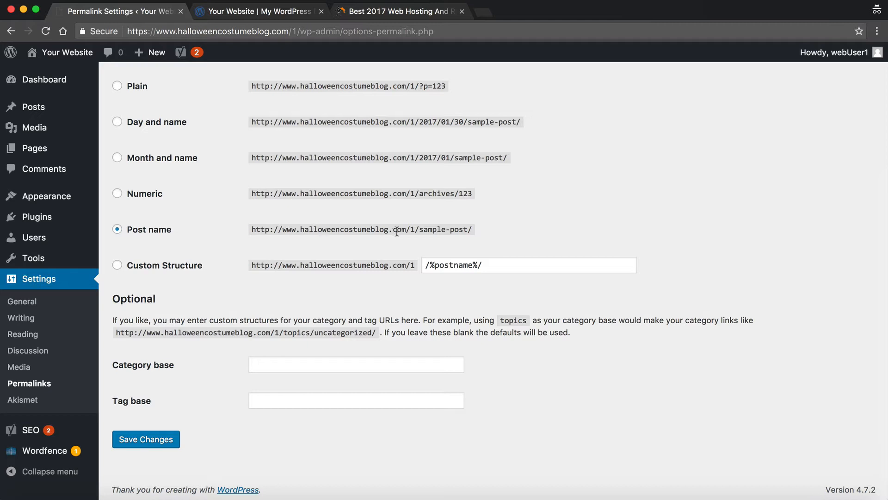
{"action": "scroll", "coordinate": [398, 233], "scroll_direction": "up", "scroll_amount": 1}
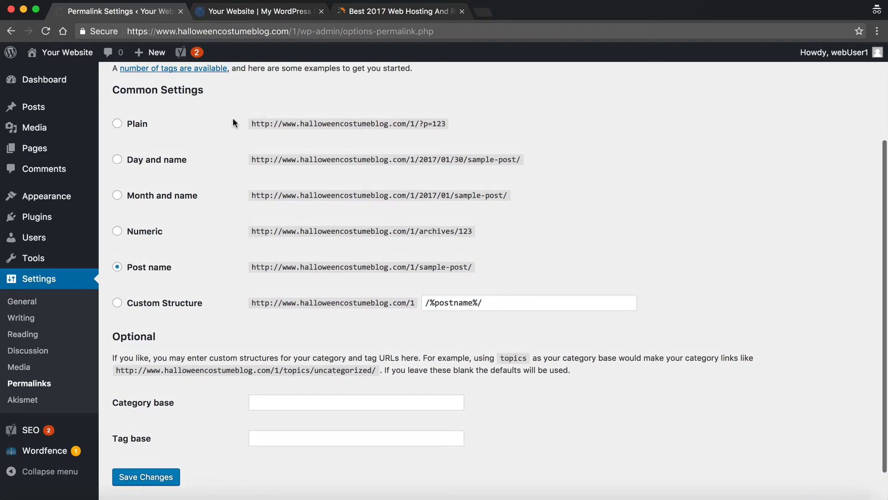
{"action": "mouse_move", "coordinate": [233, 119]}
{"action": "left_mouse_down"}
{"action": "mouse_move", "coordinate": [471, 125]}
{"action": "mouse_move", "coordinate": [374, 122]}
{"action": "mouse_move", "coordinate": [251, 136]}
{"action": "mouse_move", "coordinate": [246, 126]}
{"action": "left_mouse_up"}
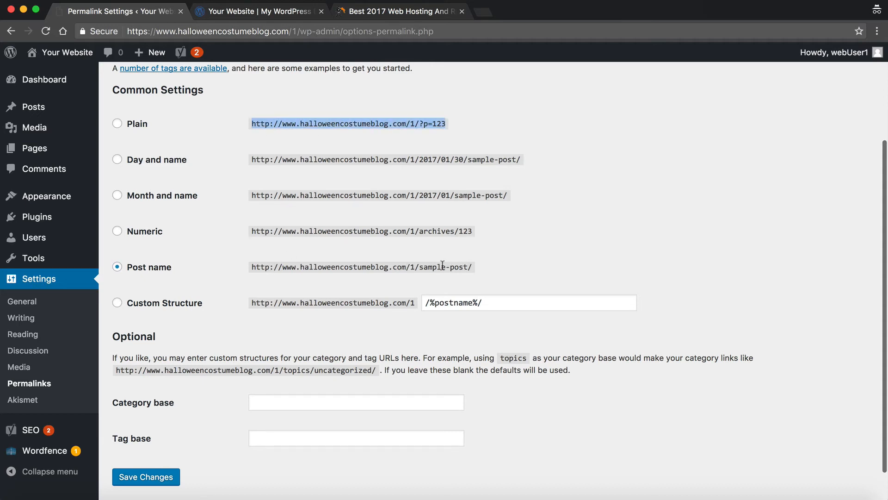
{"action": "scroll", "coordinate": [343, 276], "scroll_direction": "down", "scroll_amount": 2}
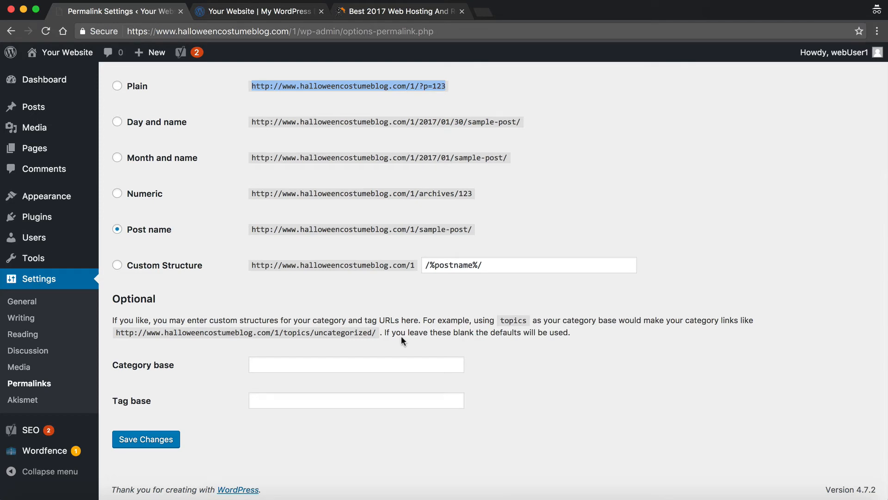
View the Akismet settings page and return to the General settings.
{"action": "left_click", "coordinate": [23, 401]}
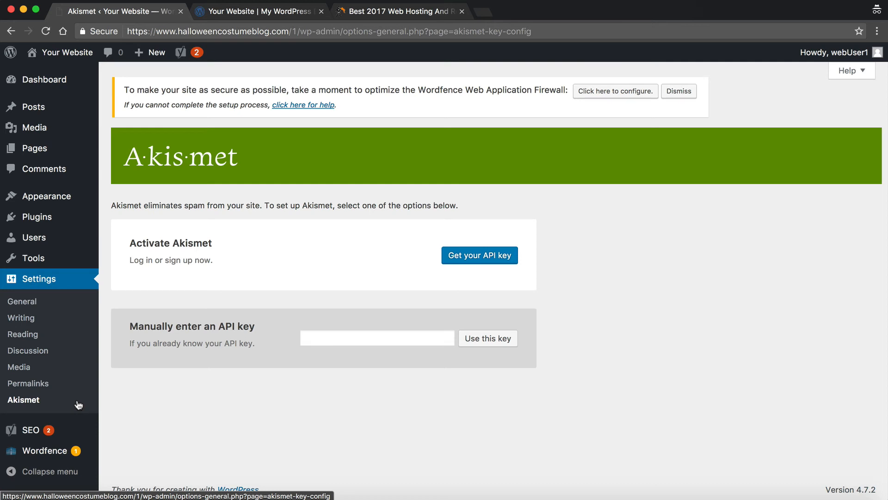
{"action": "left_click", "coordinate": [51, 305]}
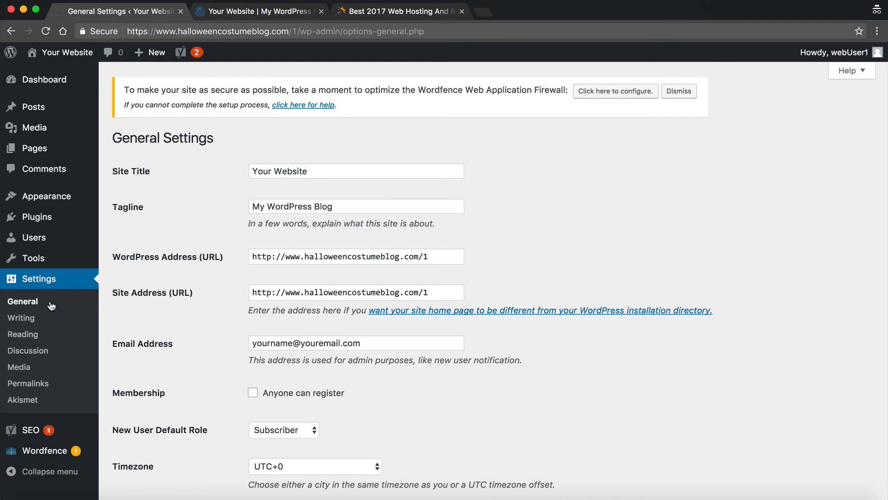
{"action": "left_click", "coordinate": [617, 1]}
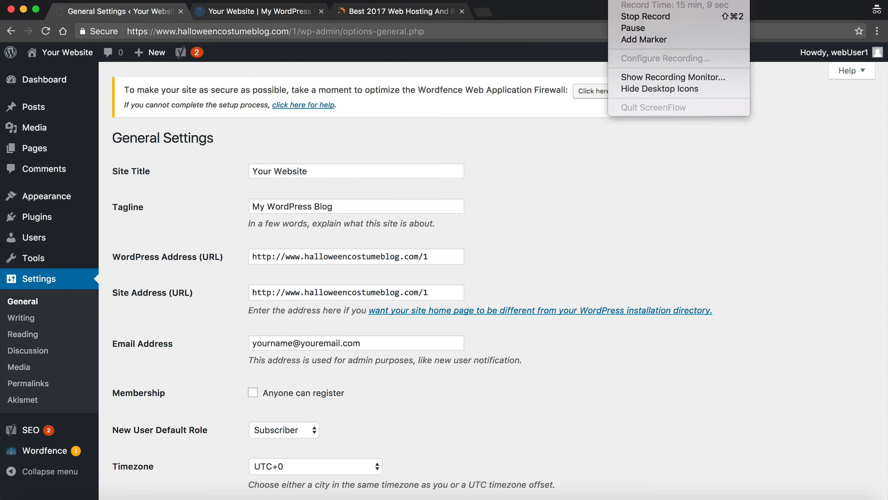